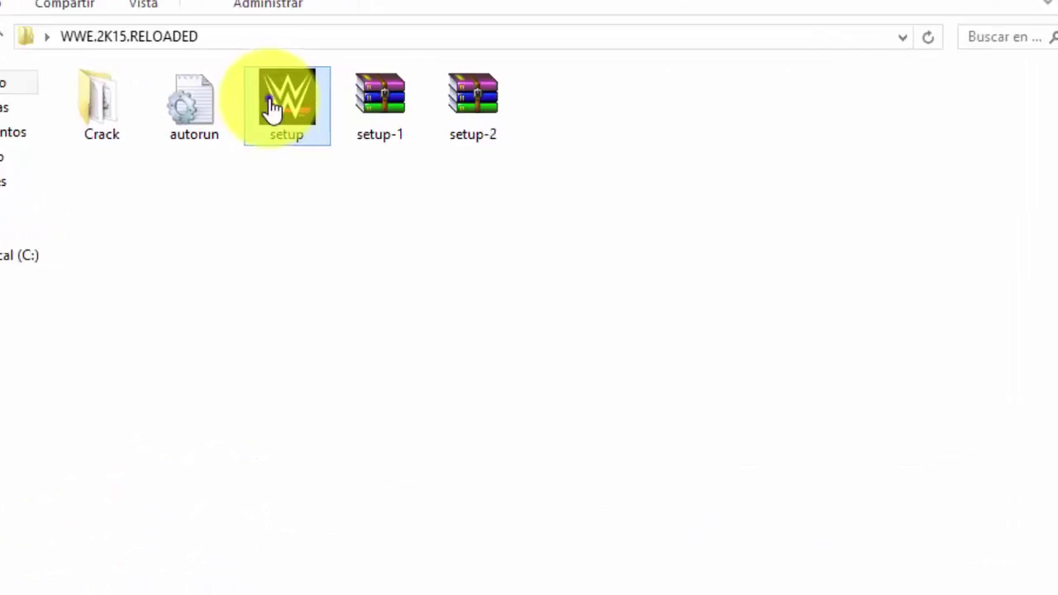
# Run the WWE 2K15 setup file as administrator, accept the opening notice and mute the installer's music
pyautogui.rightClick(510, 147)
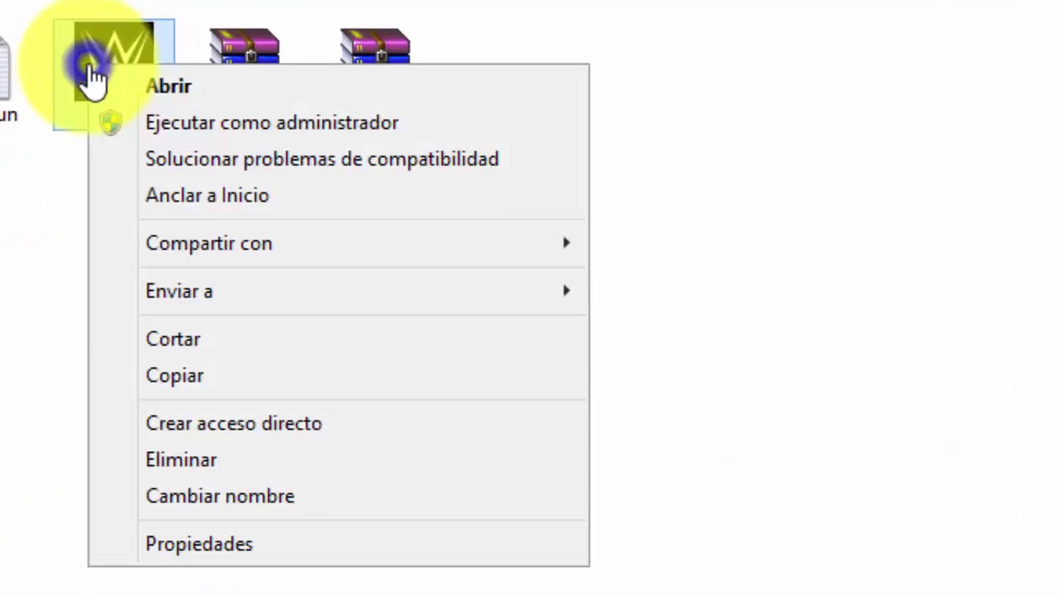
pyautogui.click(156, 132)
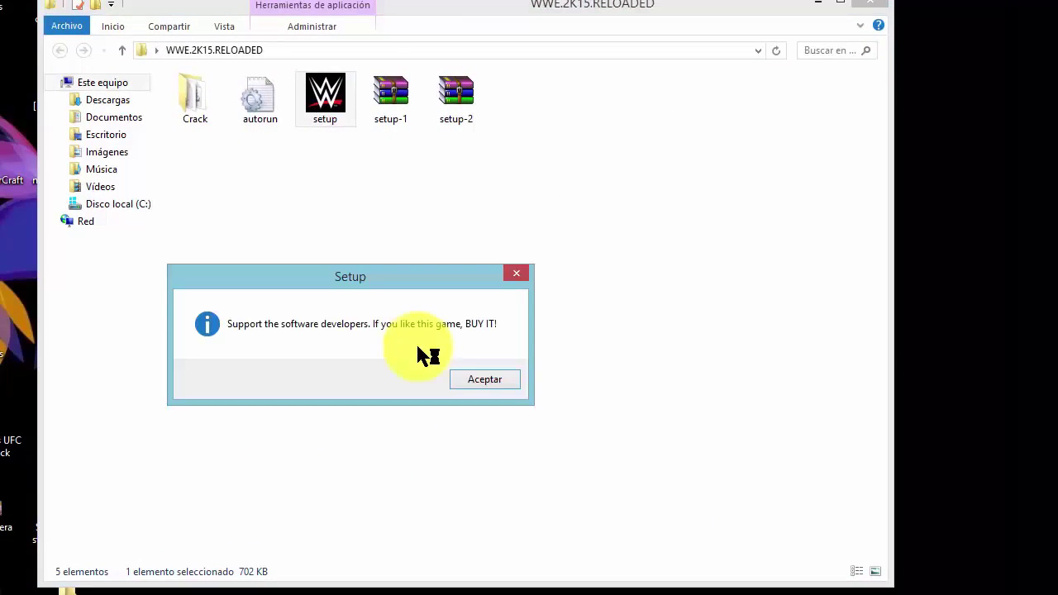
pyautogui.click(484, 389)
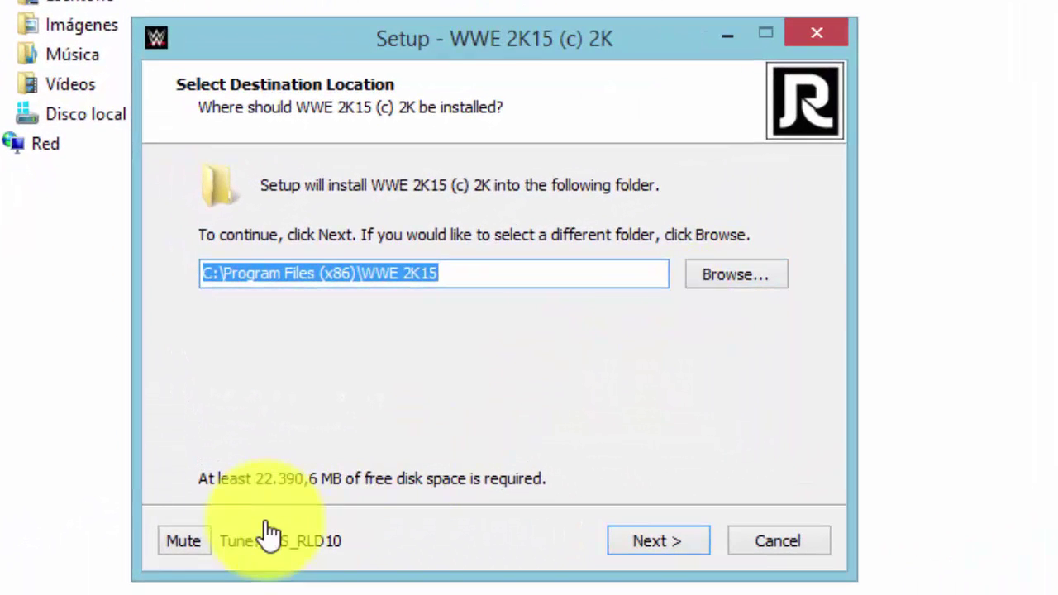
pyautogui.click(182, 543)
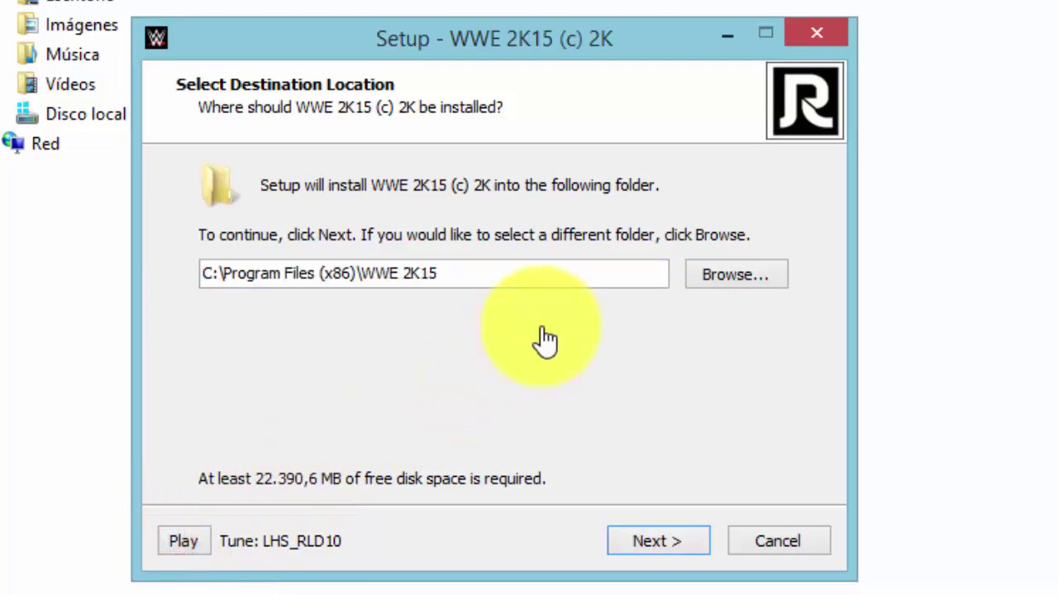
# Install the game into C:\Program Files (x86)\WWE 2K15 with both the desktop and start menu icons
pyautogui.moveTo(489, 273); pyautogui.dragTo(192, 302)
pyautogui.click(743, 288)
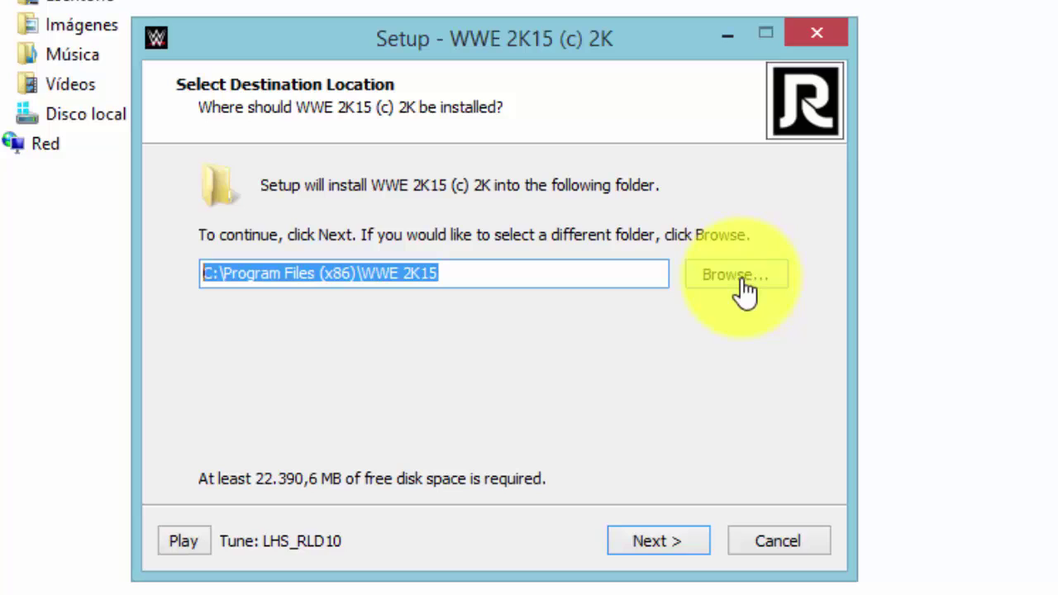
pyautogui.click(641, 536)
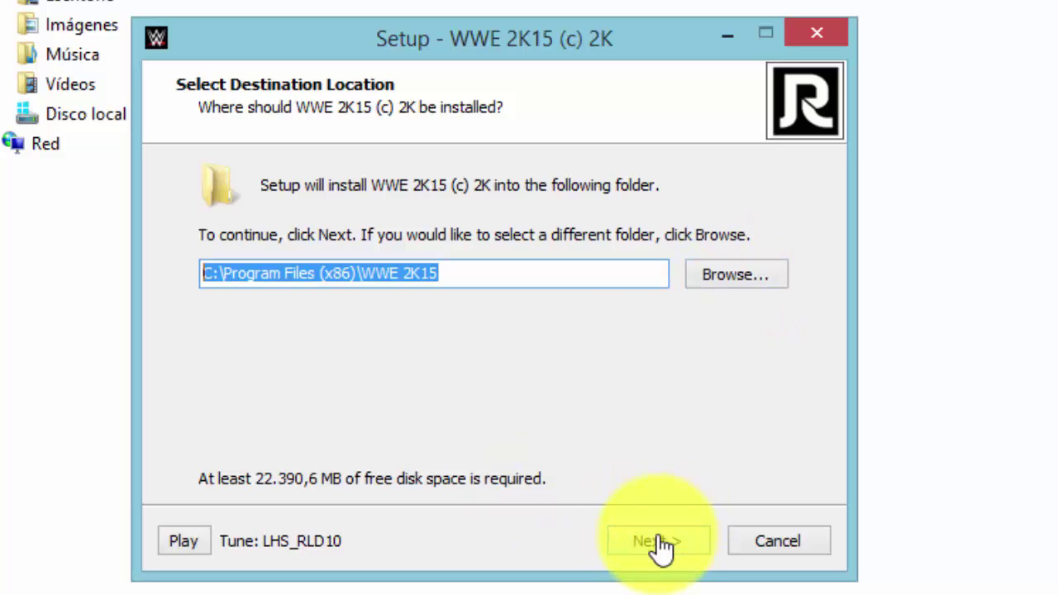
pyautogui.click(662, 544)
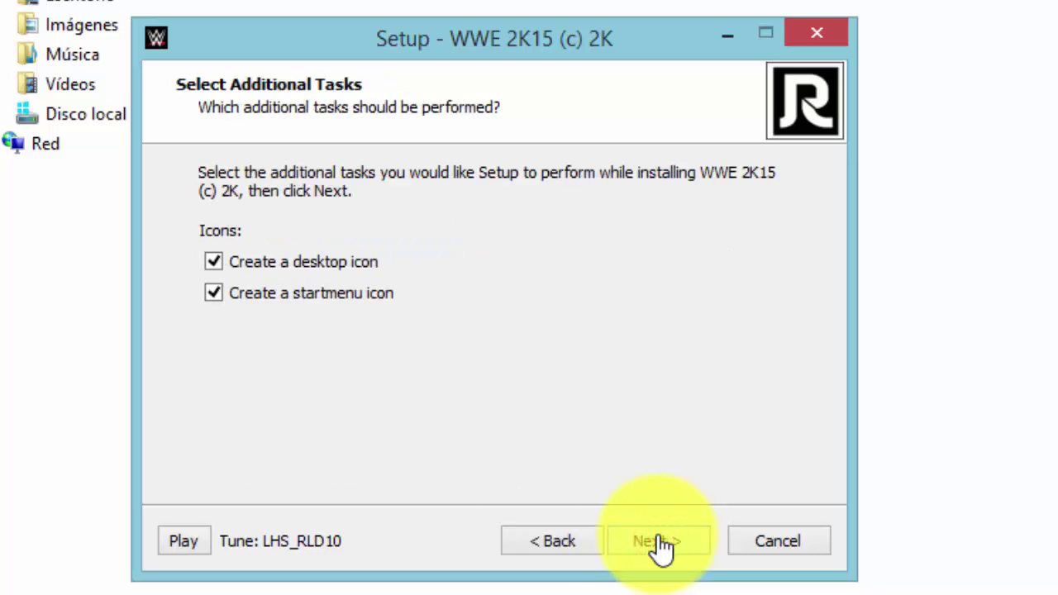
pyautogui.click(661, 544)
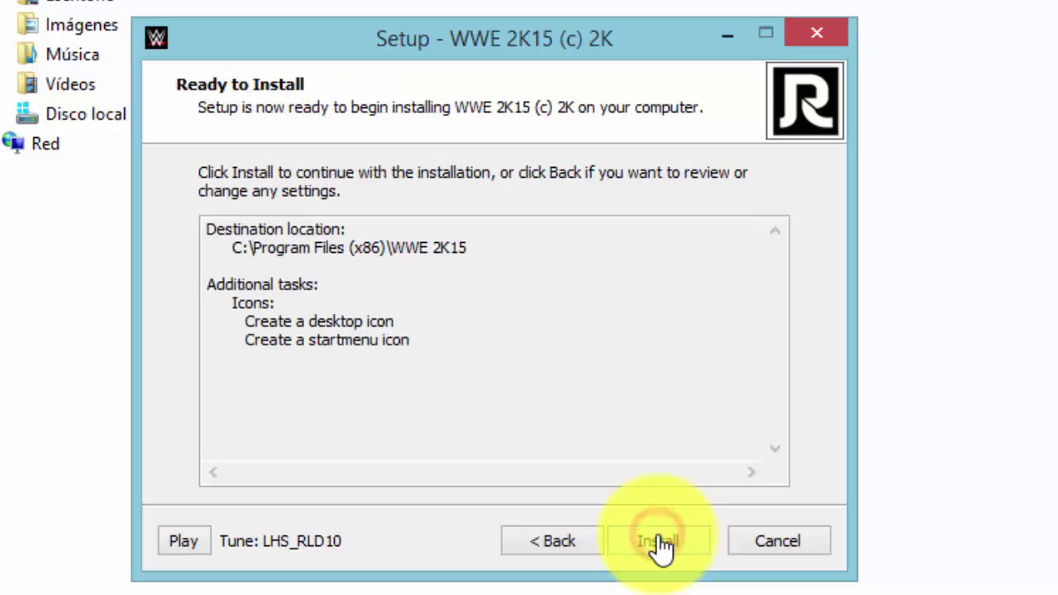
pyautogui.click(662, 544)
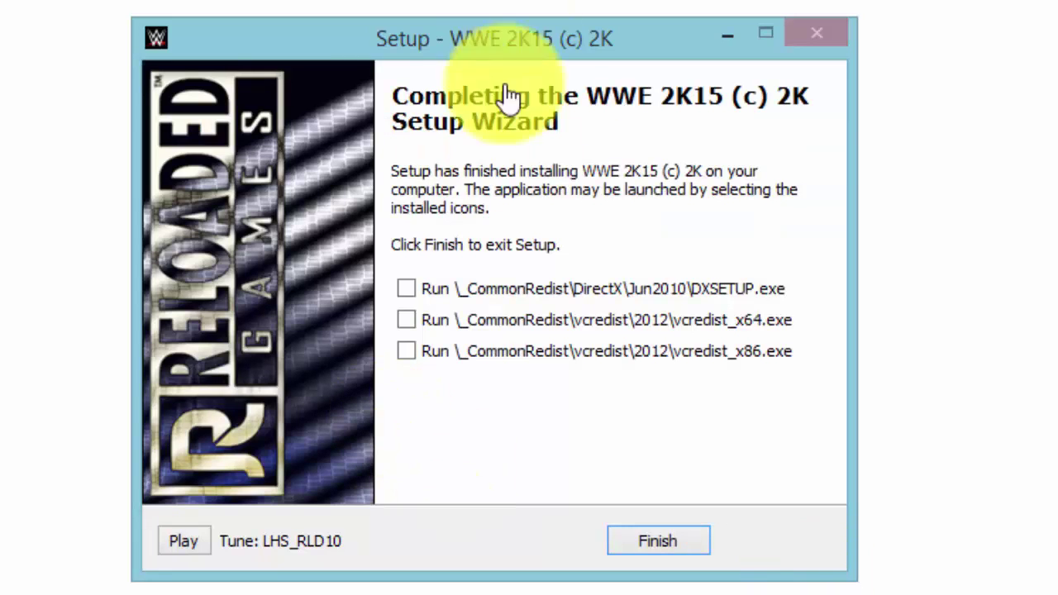
# Finish the setup wizard with DXSETUP.exe, vcredist_x64.exe and vcredist_x86.exe all selected to run
pyautogui.click(405, 288)
pyautogui.click(405, 320)
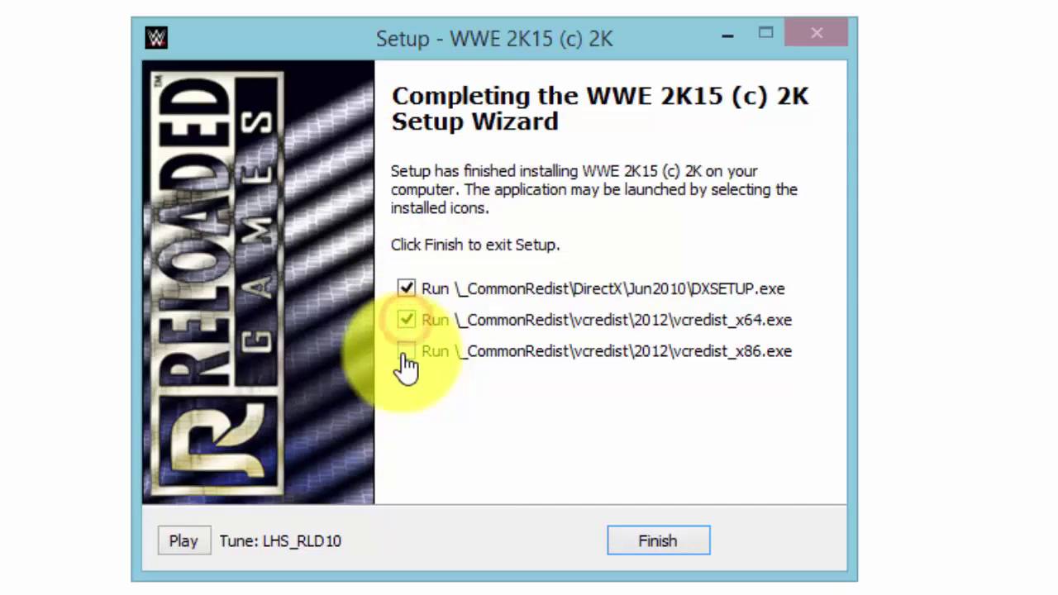
pyautogui.click(405, 351)
pyautogui.click(655, 542)
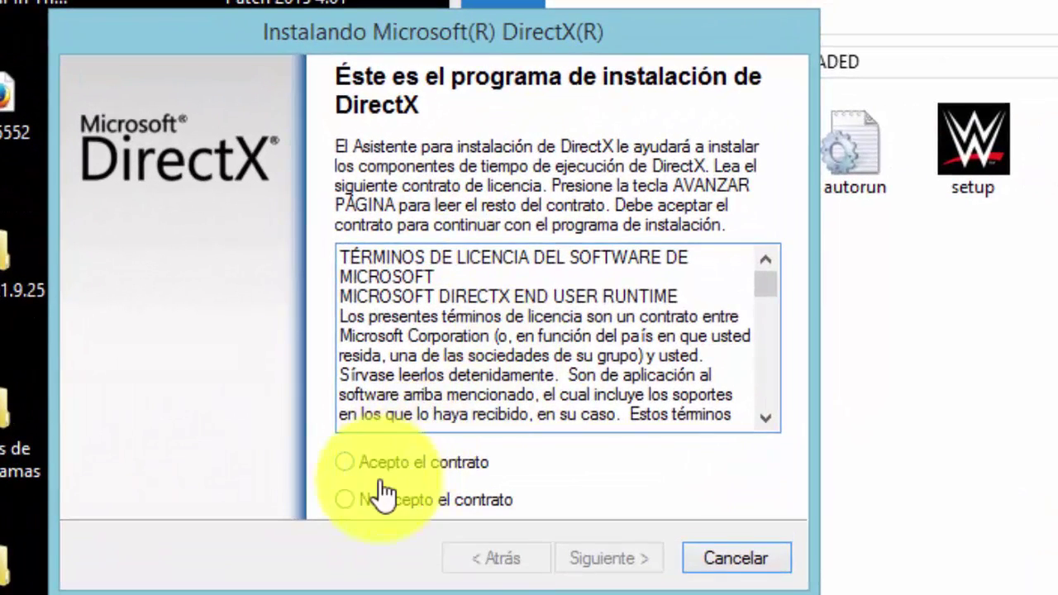
# Accept the DirectX licence agreement, install the runtime components and finish the DirectX installer
pyautogui.click(310, 396)
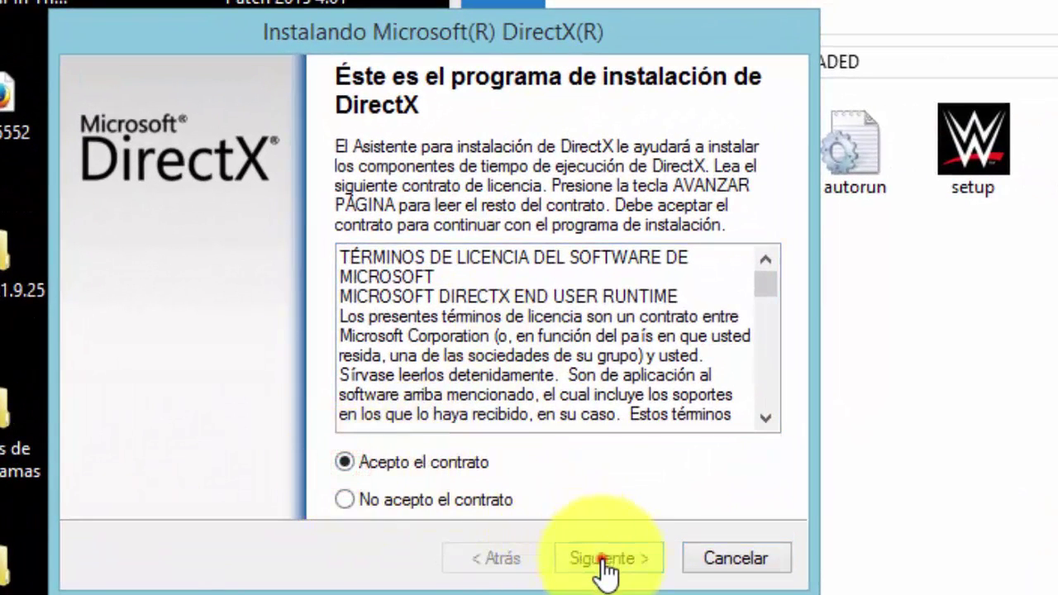
pyautogui.click(604, 560)
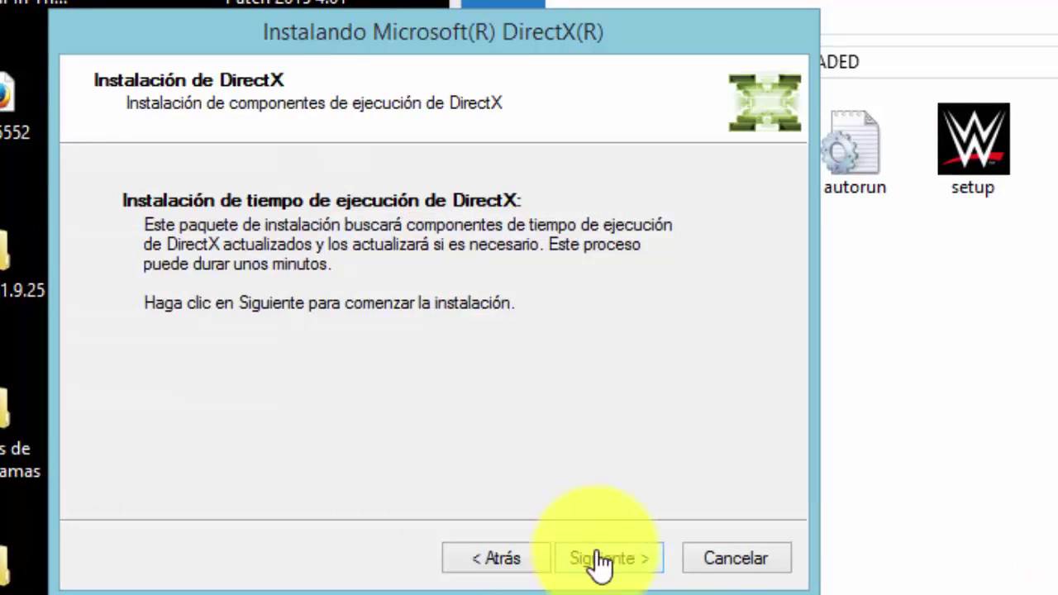
pyautogui.click(598, 561)
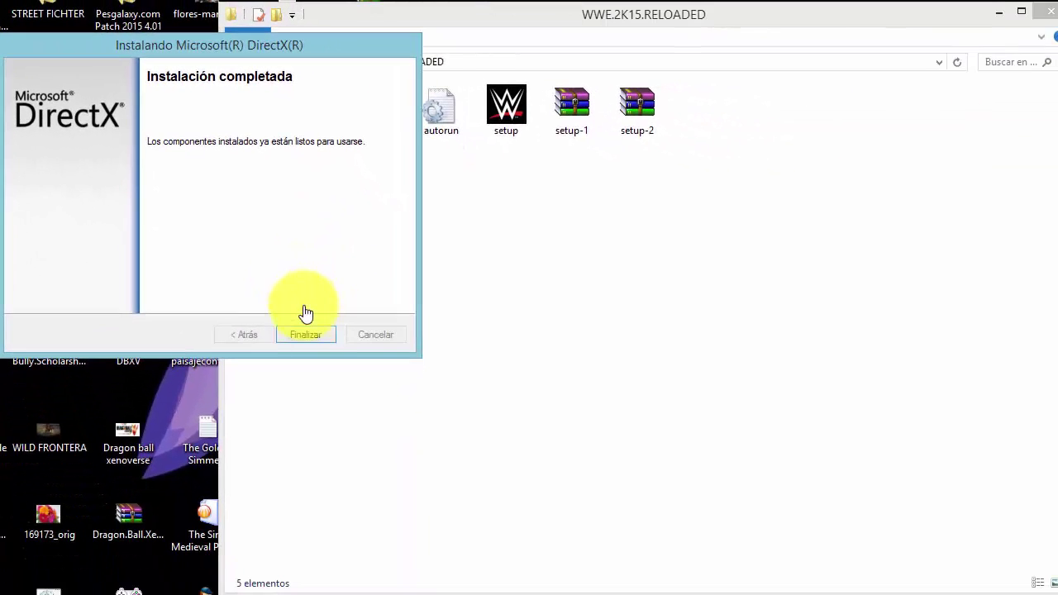
pyautogui.click(609, 555)
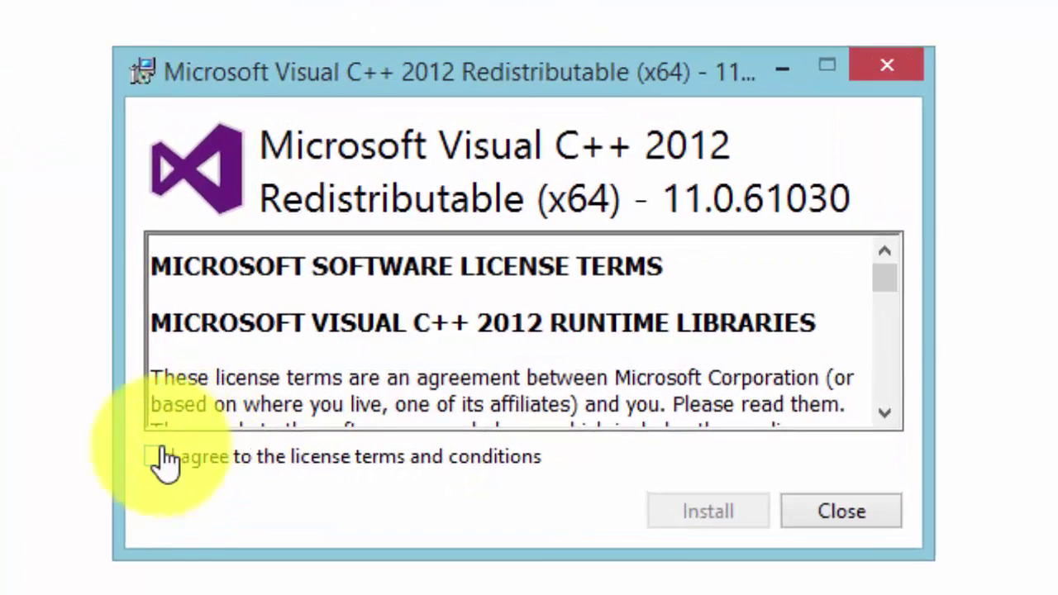
# Agree to the licence terms, install the Visual C++ 2012 Redistributable (x64) and close its installer
pyautogui.click(154, 456)
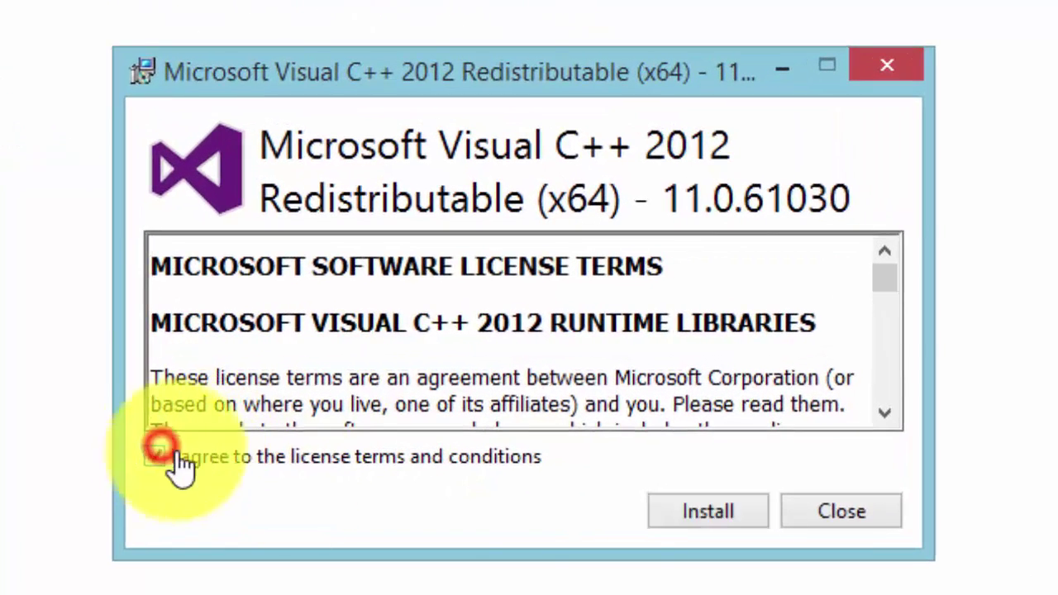
pyautogui.click(730, 513)
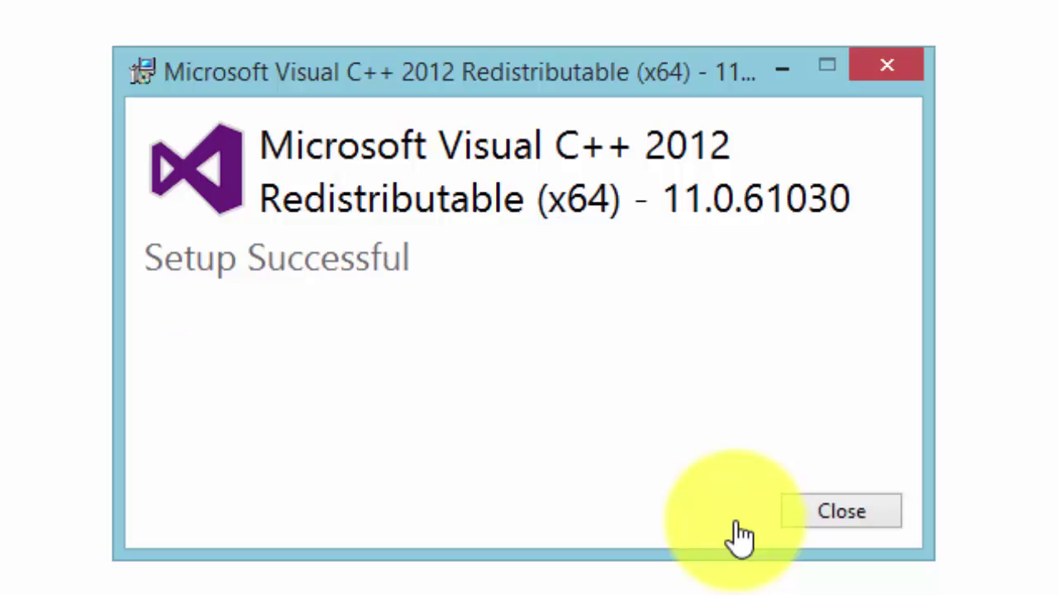
pyautogui.click(852, 517)
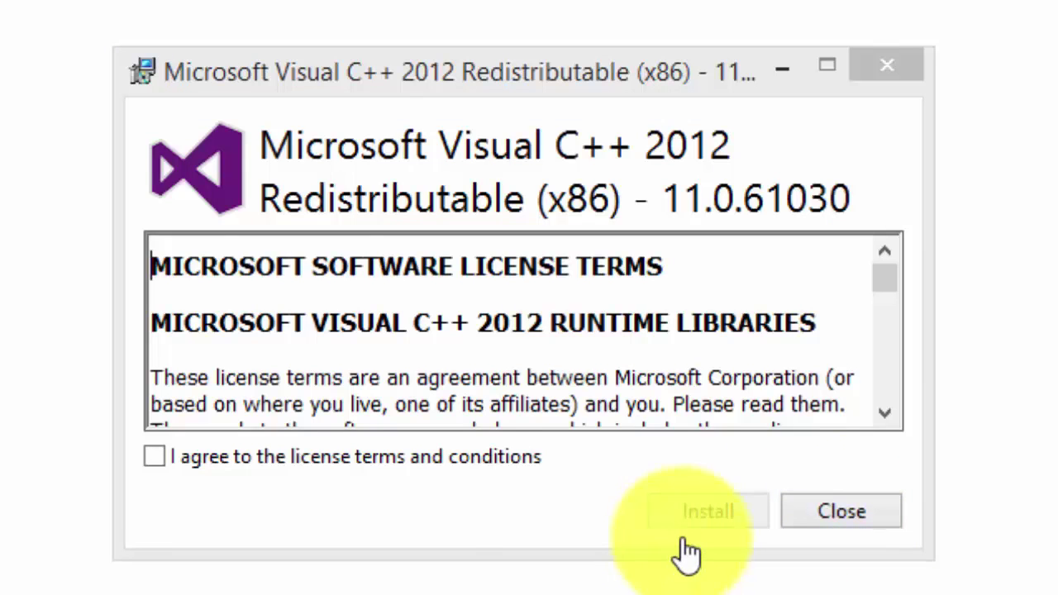
# Agree to the licence terms, install the Visual C++ 2012 Redistributable (x86) and close its installer
pyautogui.click(153, 458)
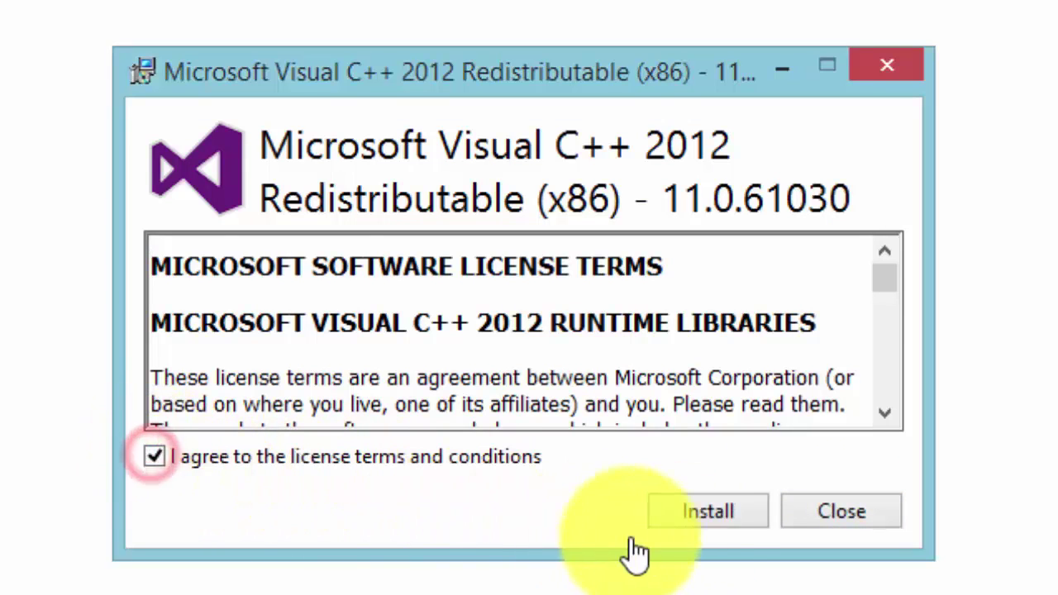
pyautogui.click(691, 511)
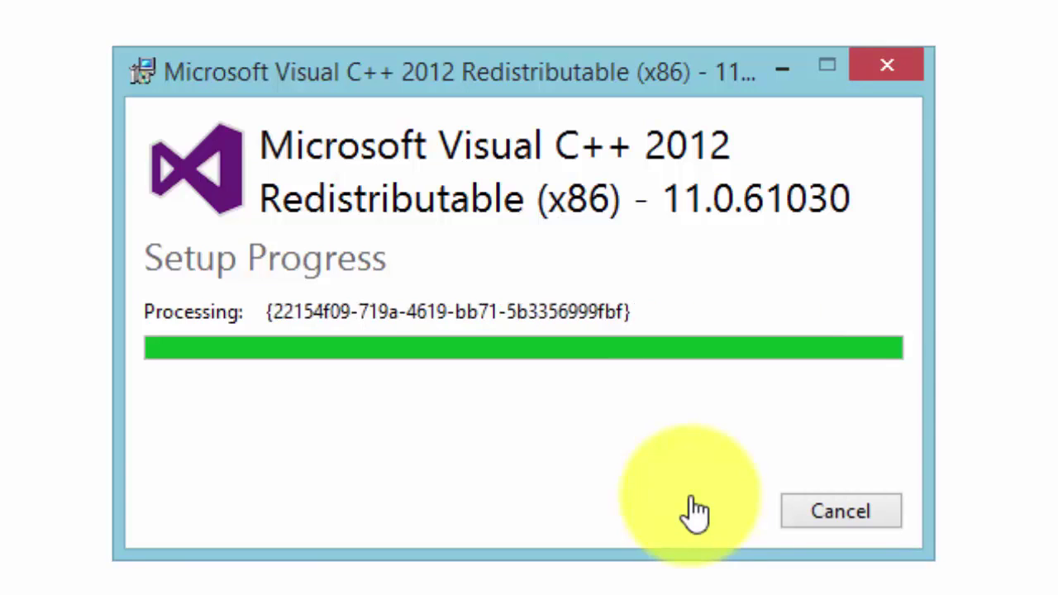
pyautogui.click(841, 514)
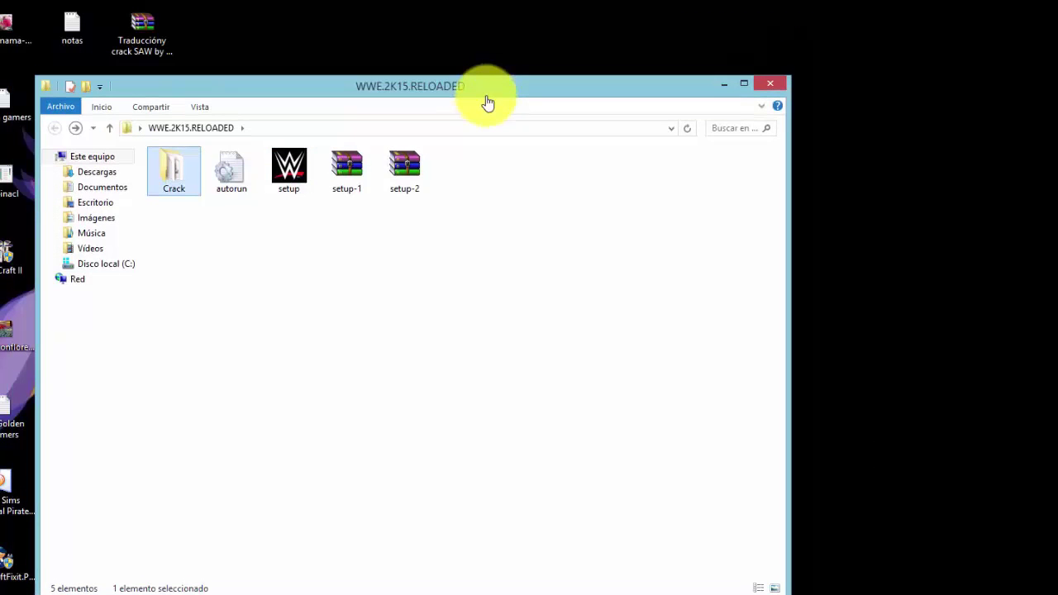
# Copy all five files from the Crack folder inside WWE.2K15.RELOADED and close the folder window
pyautogui.moveTo(488, 102); pyautogui.dragTo(443, 106)
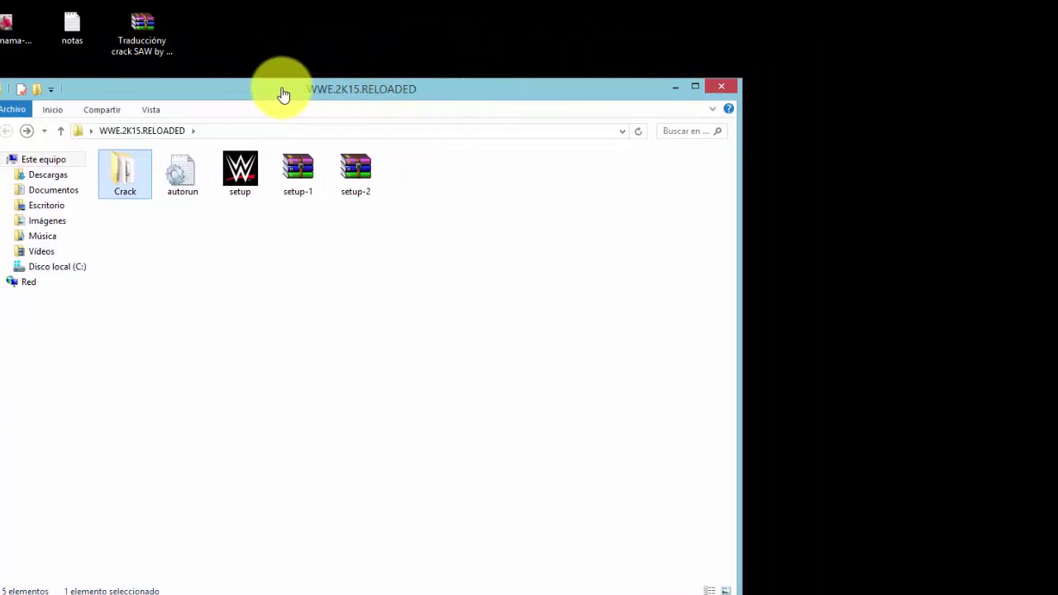
pyautogui.moveTo(284, 94); pyautogui.dragTo(286, 64)
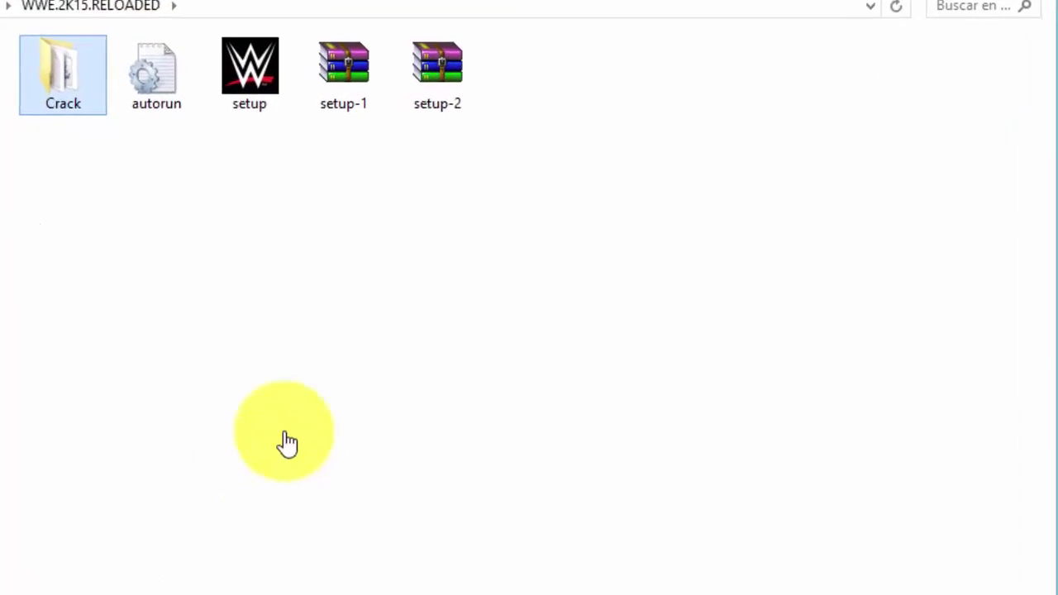
pyautogui.rightClick(50, 81)
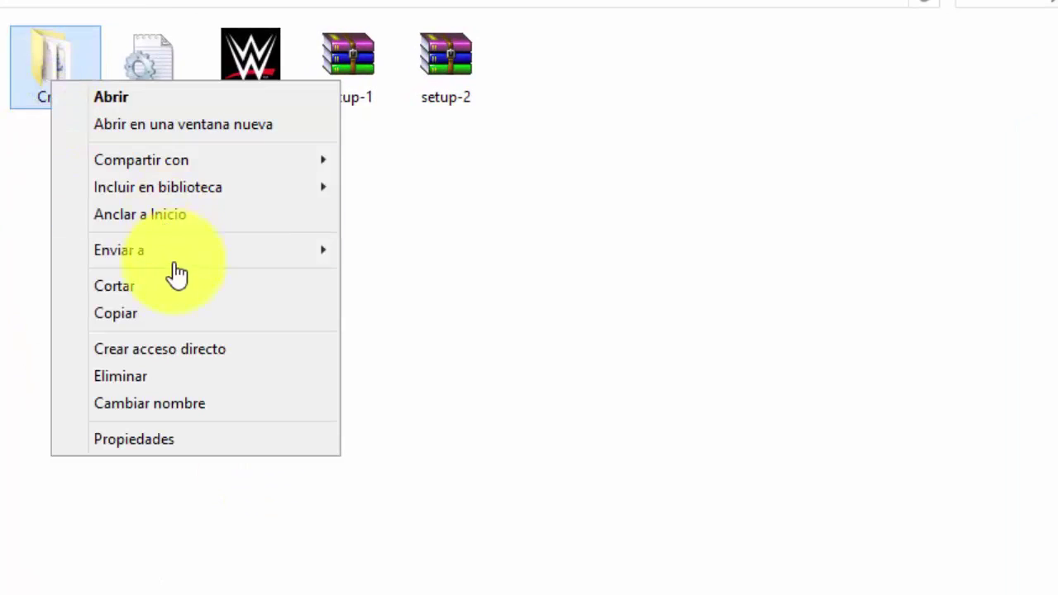
pyautogui.click(35, 63)
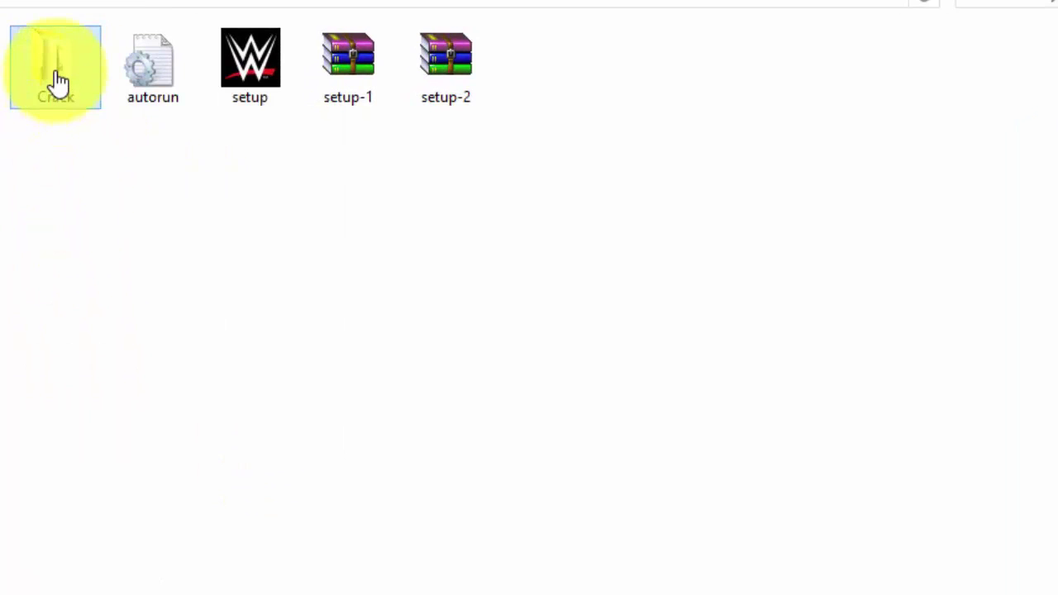
pyautogui.doubleClick(53, 73)
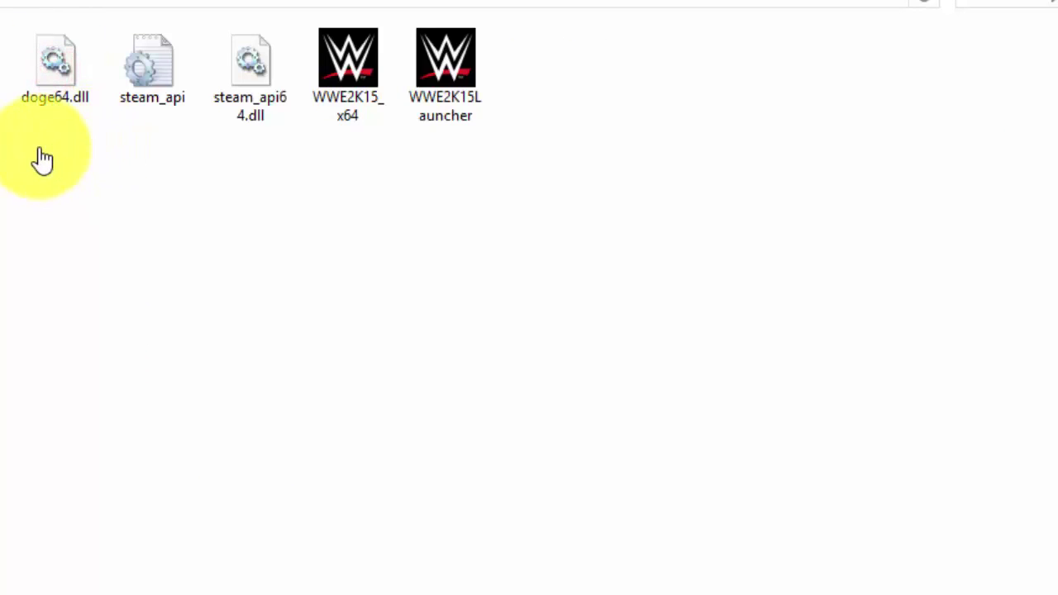
pyautogui.moveTo(36, 142); pyautogui.dragTo(439, 57)
pyautogui.rightClick(433, 48)
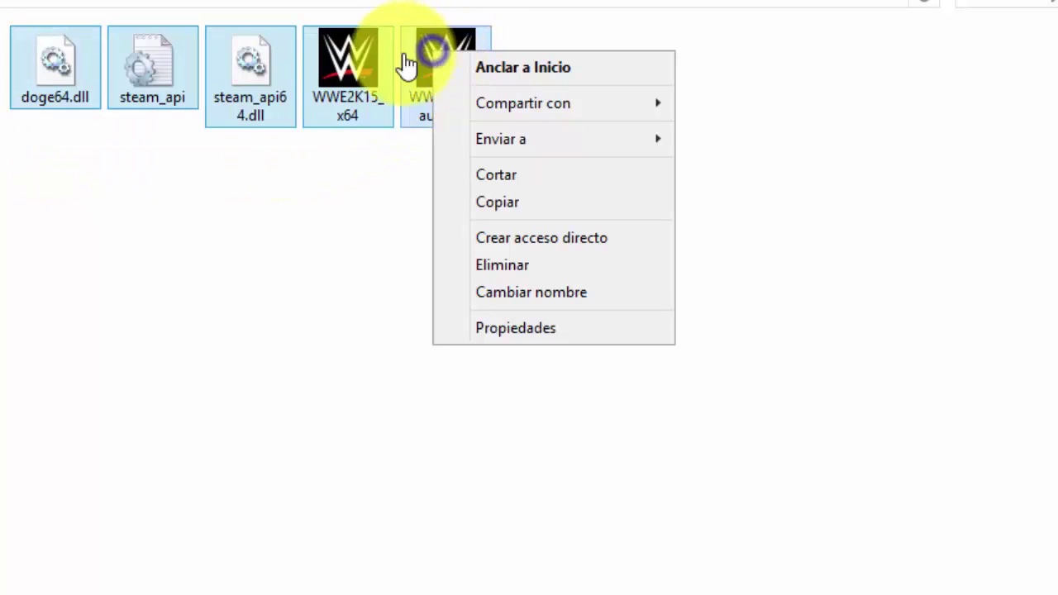
pyautogui.click(506, 203)
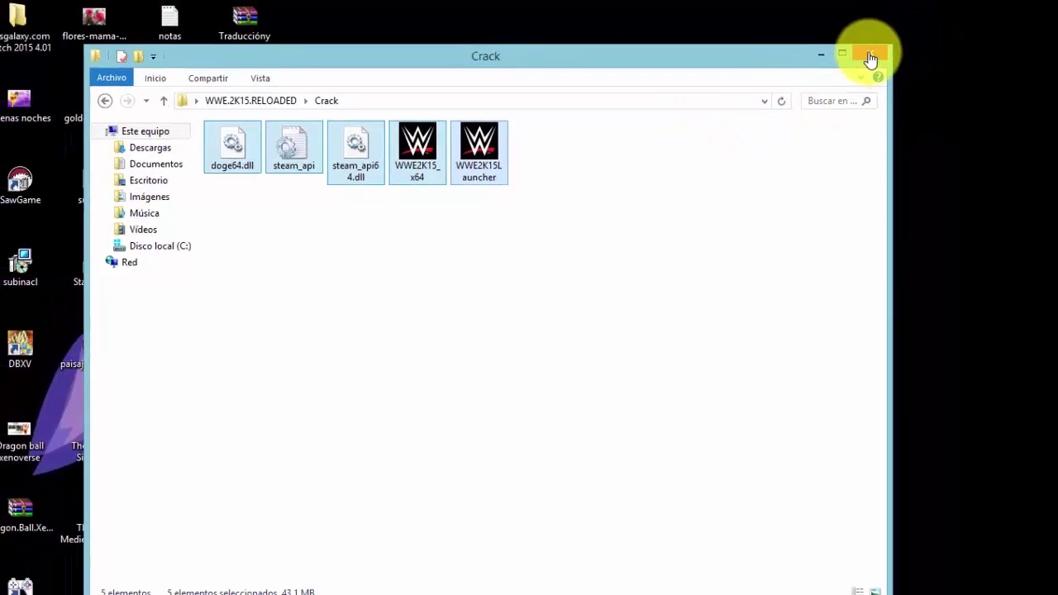
pyautogui.click(886, 52)
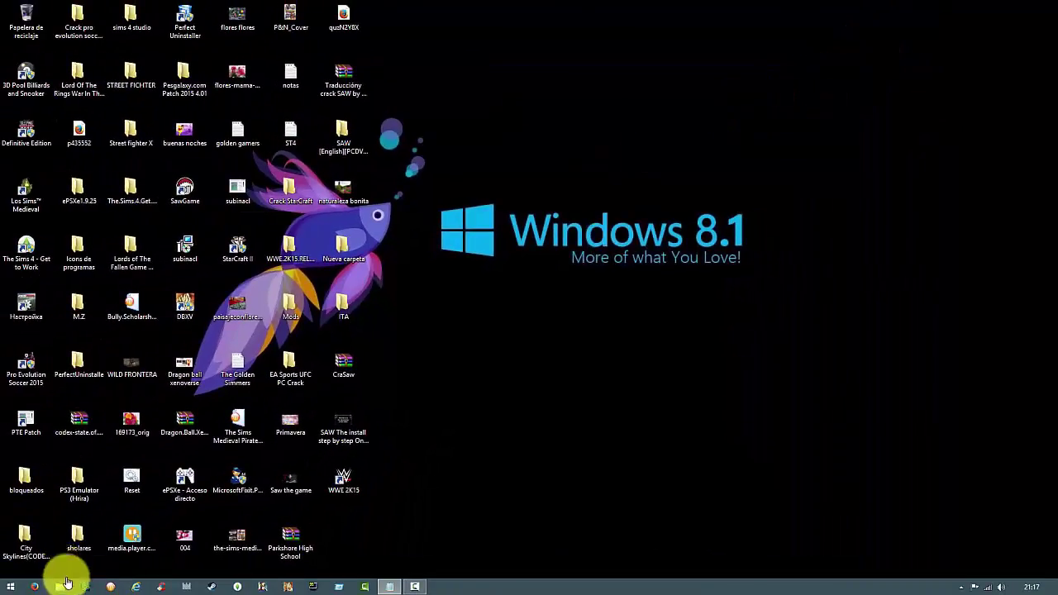
# Open the game's installation folder WWE 2K15 inside Program Files (x86) on Disco local (C:)
pyautogui.click(62, 587)
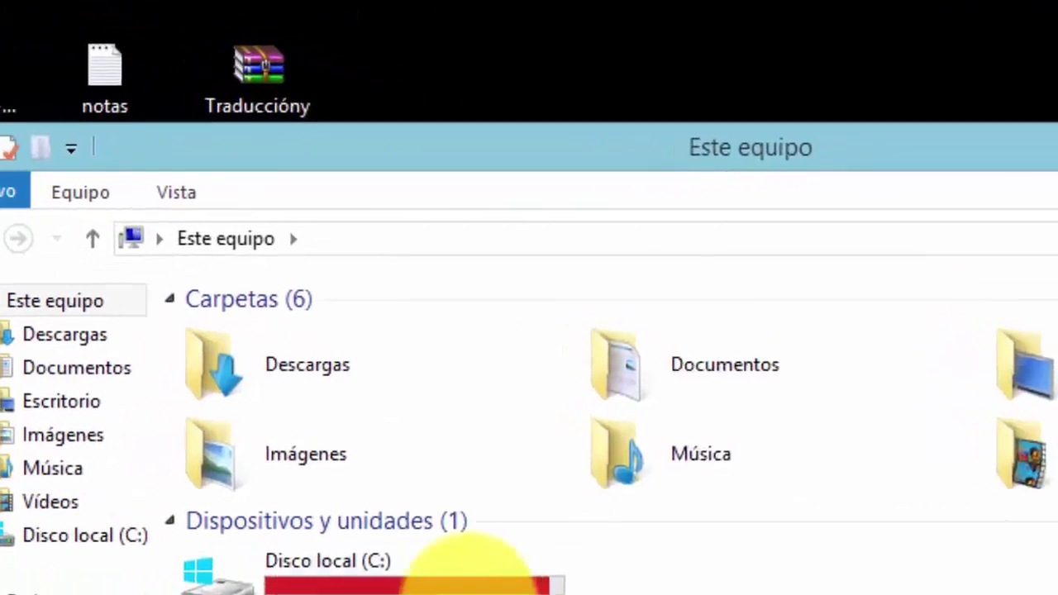
pyautogui.doubleClick(463, 571)
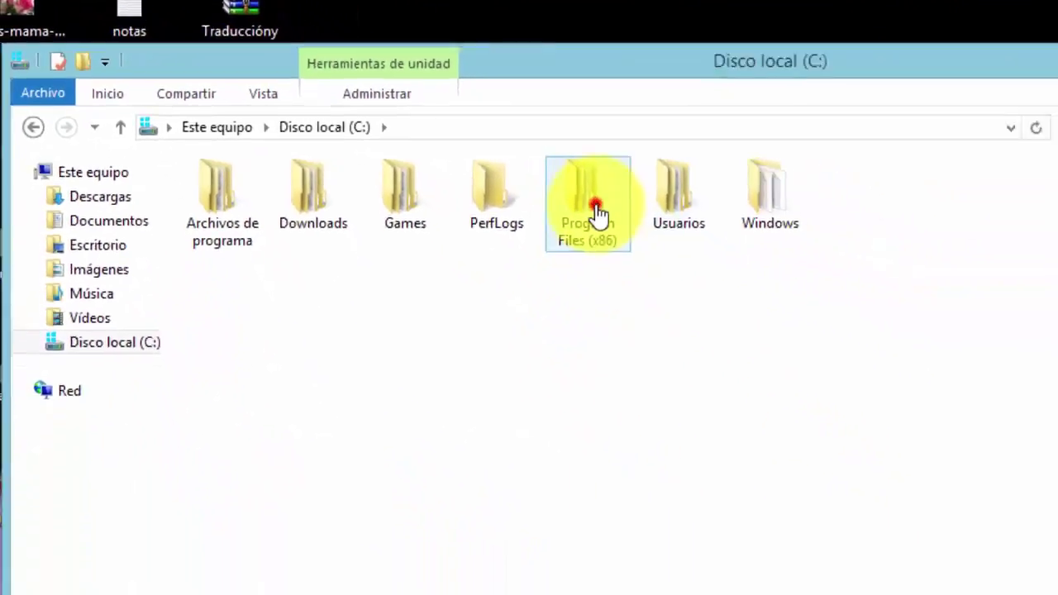
pyautogui.doubleClick(598, 218)
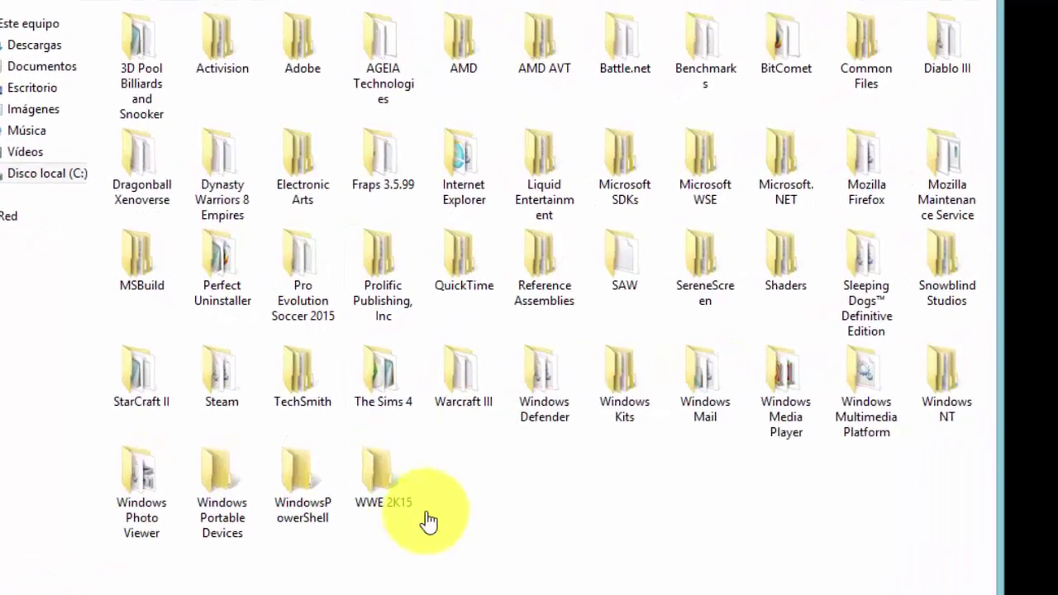
pyautogui.click(392, 476)
pyautogui.doubleClick(428, 525)
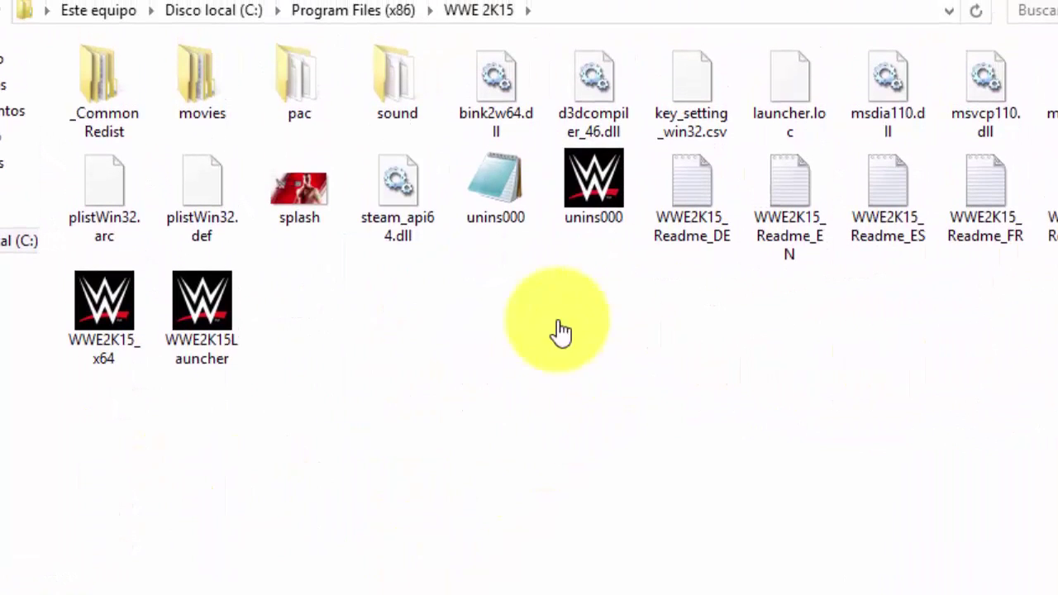
# Paste the Crack files into the WWE 2K15 folder, replacing existing files with administrator permission for all items, and close the folder window
pyautogui.rightClick(488, 277)
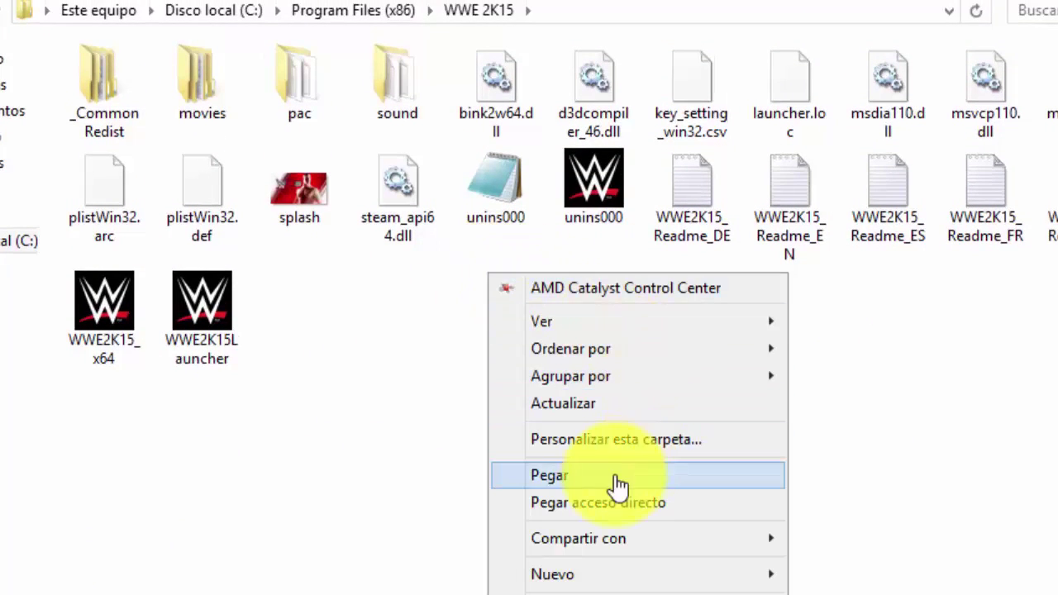
pyautogui.click(566, 488)
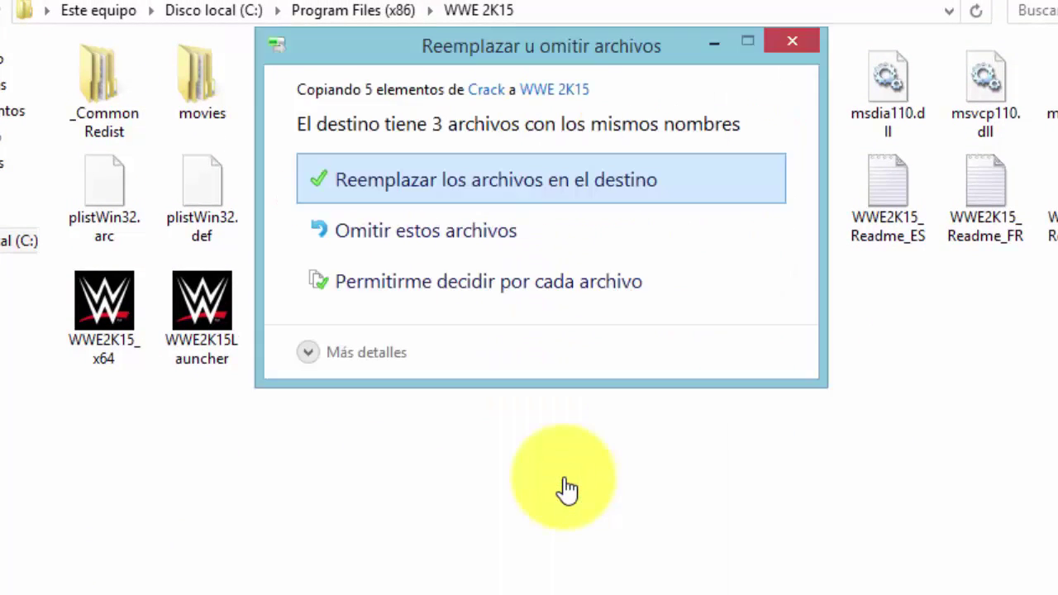
pyautogui.click(421, 184)
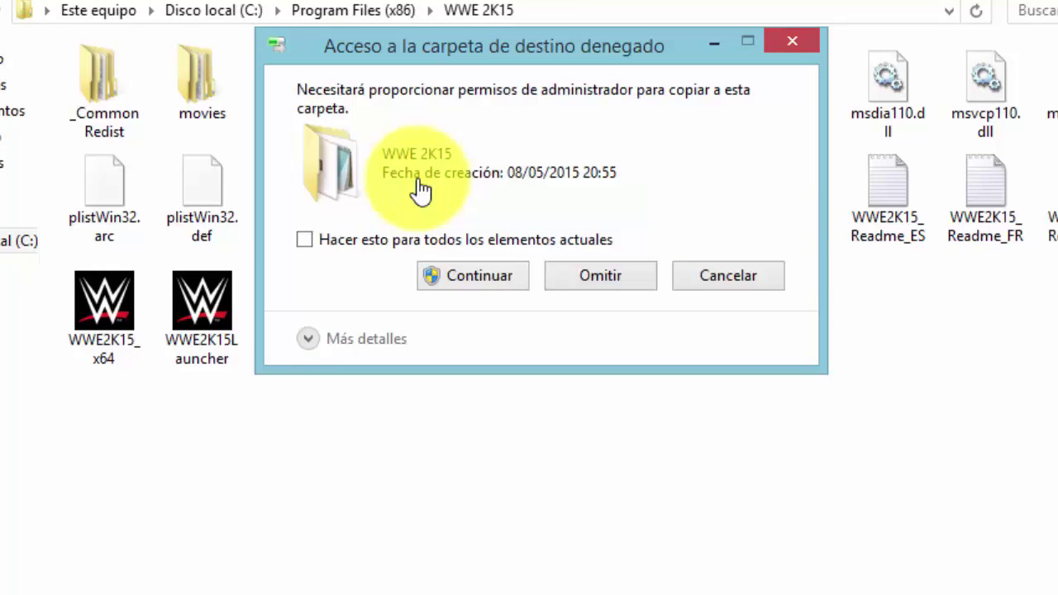
pyautogui.click(305, 242)
pyautogui.click(487, 281)
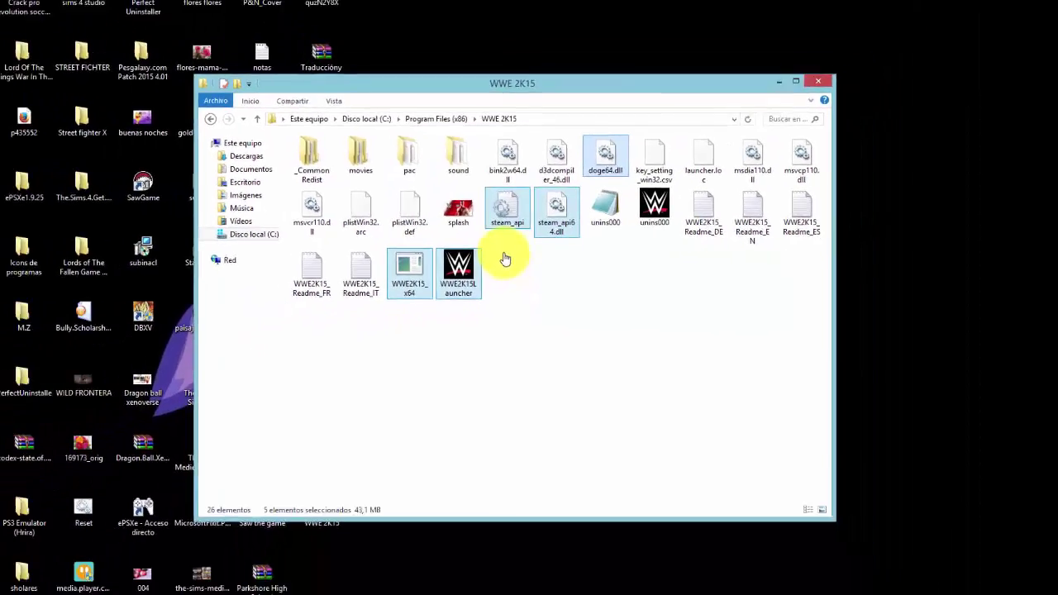
pyautogui.click(785, 100)
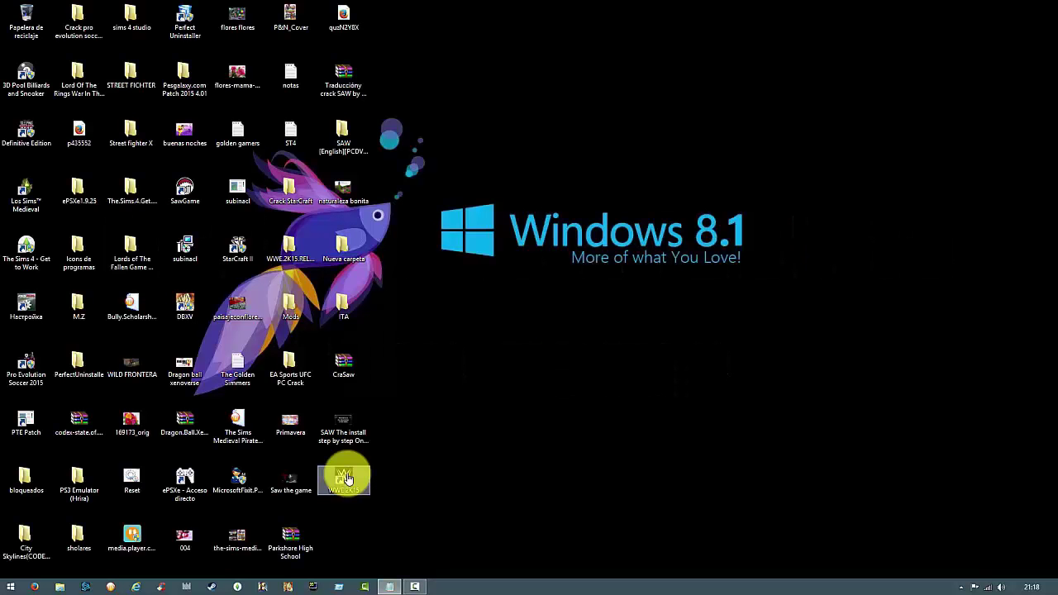
# Set the WWE 2K15 desktop shortcut's compatibility properties to always run the program as administrator
pyautogui.rightClick(346, 477)
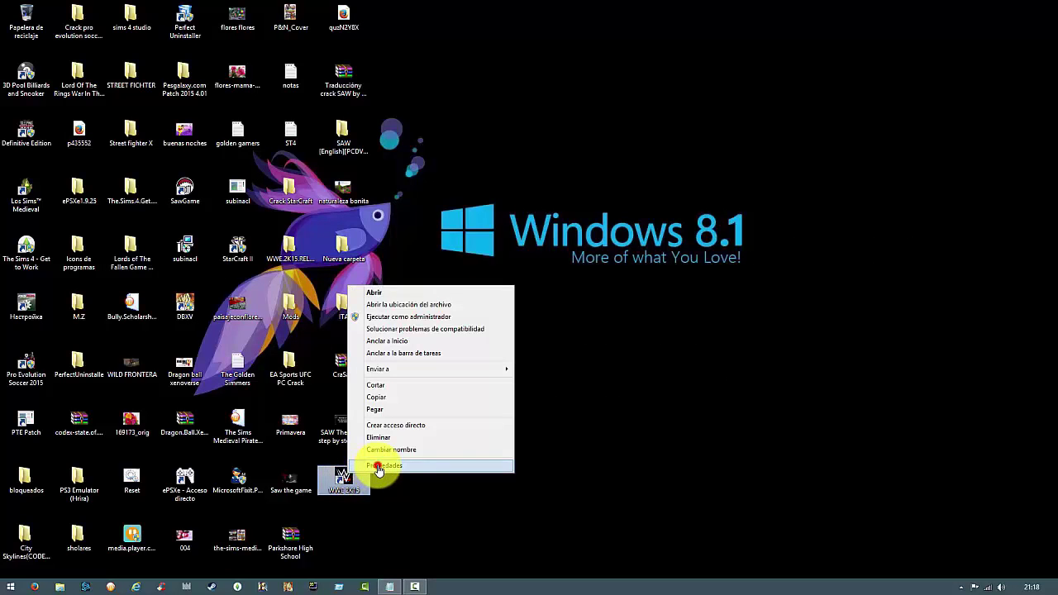
pyautogui.click(379, 468)
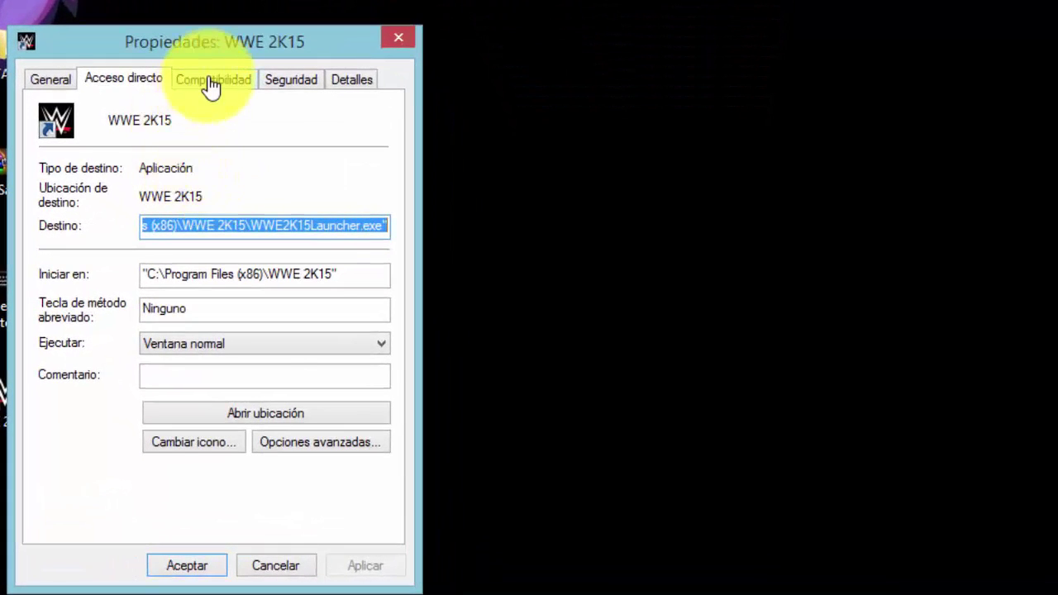
pyautogui.click(211, 81)
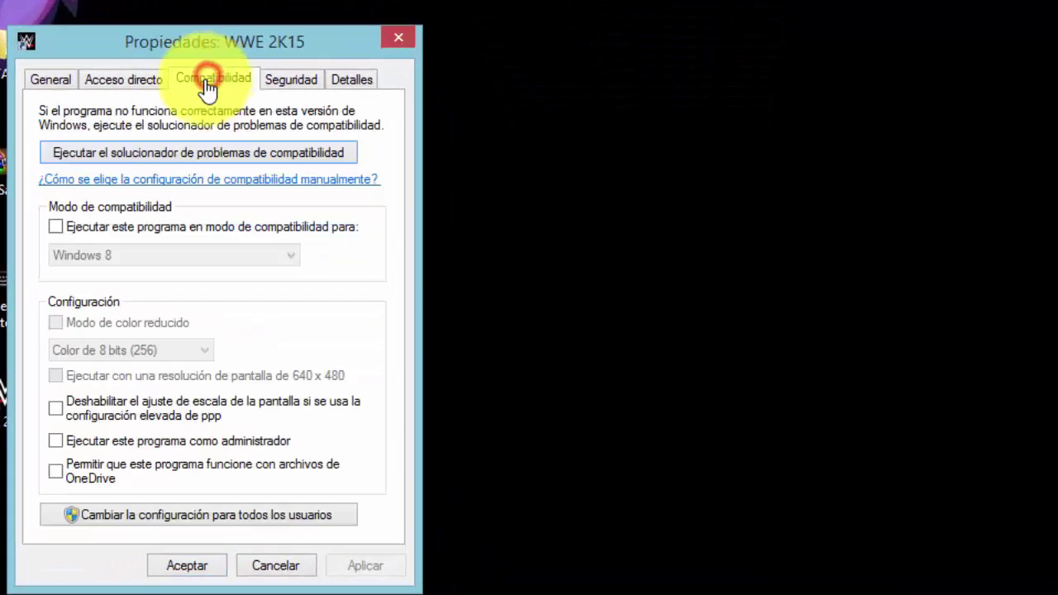
pyautogui.click(54, 442)
pyautogui.click(368, 568)
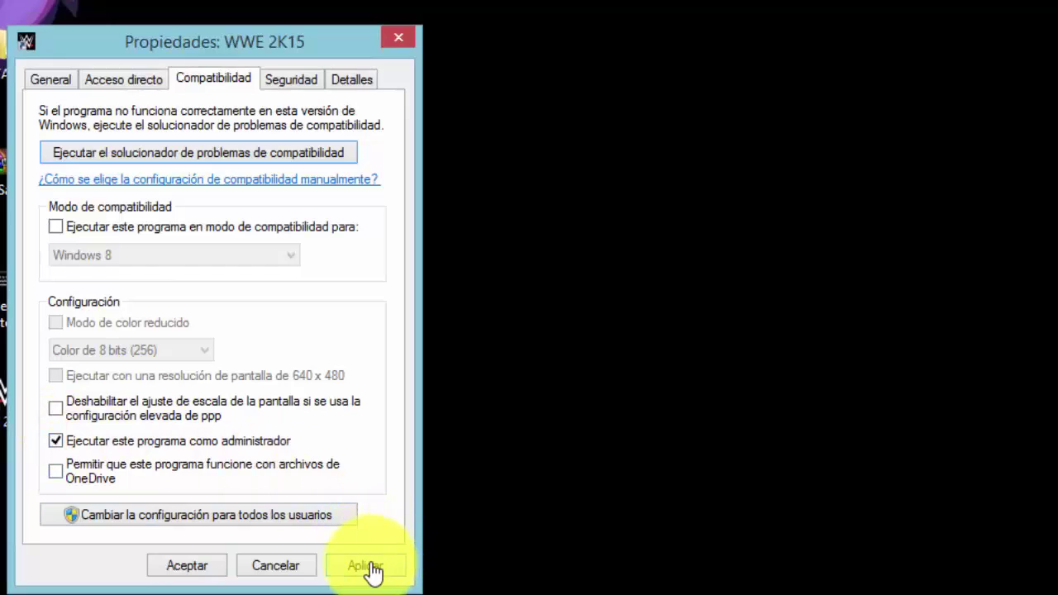
pyautogui.click(187, 565)
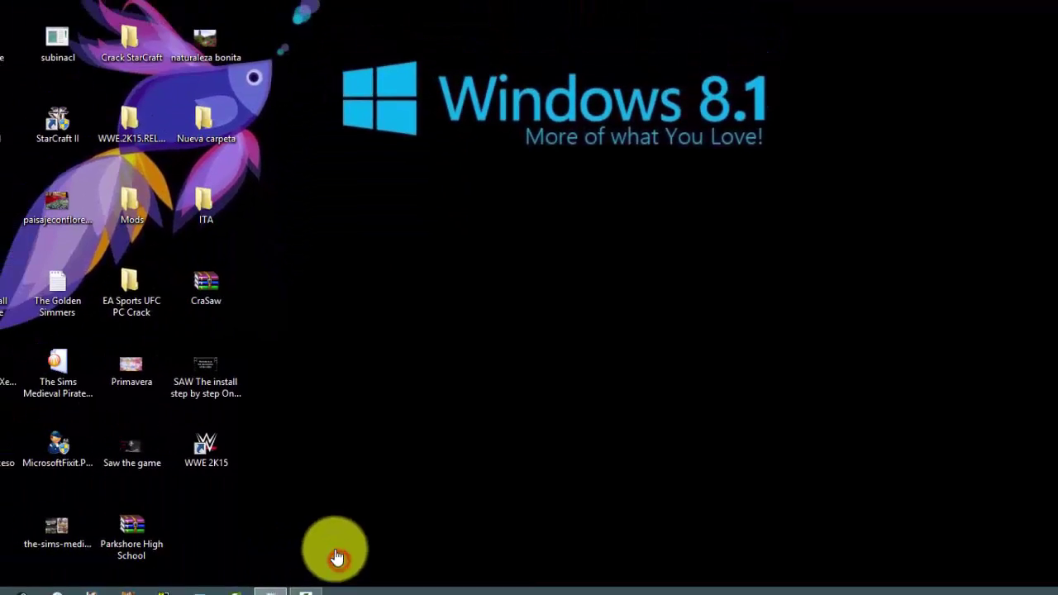
# Open the WWE 2K15 launcher from the desktop shortcut and launch the game at 1920x1080 (60 Hz)
pyautogui.click(347, 478)
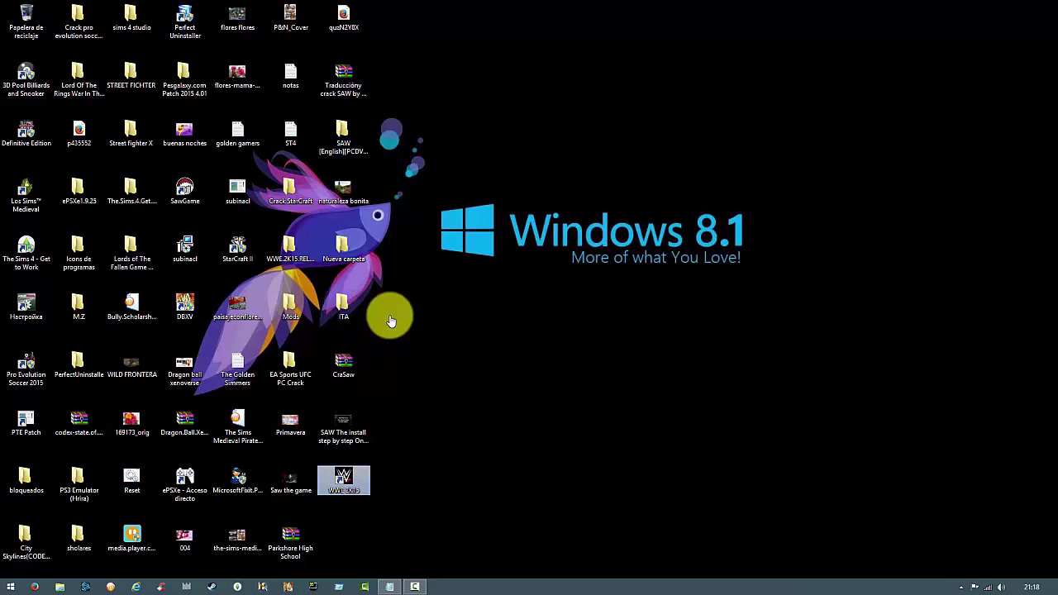
pyautogui.press('Return')
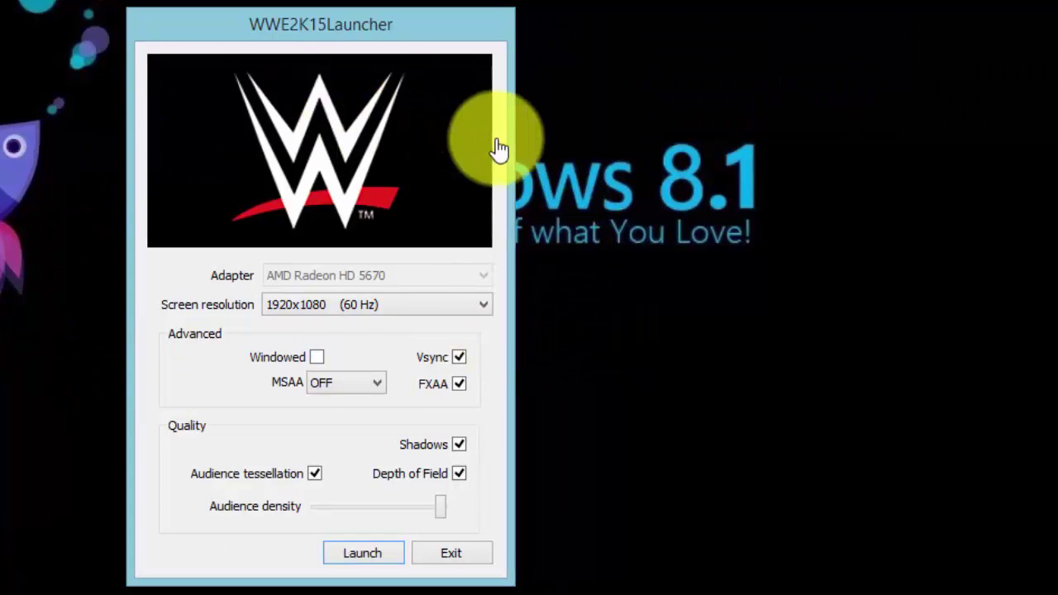
pyautogui.click(486, 307)
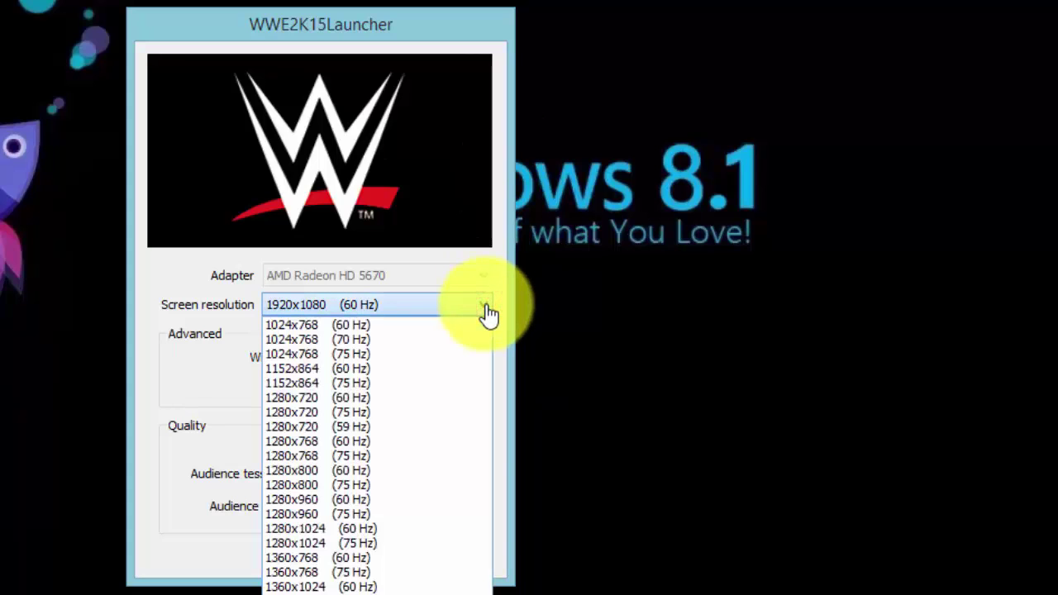
pyautogui.click(486, 307)
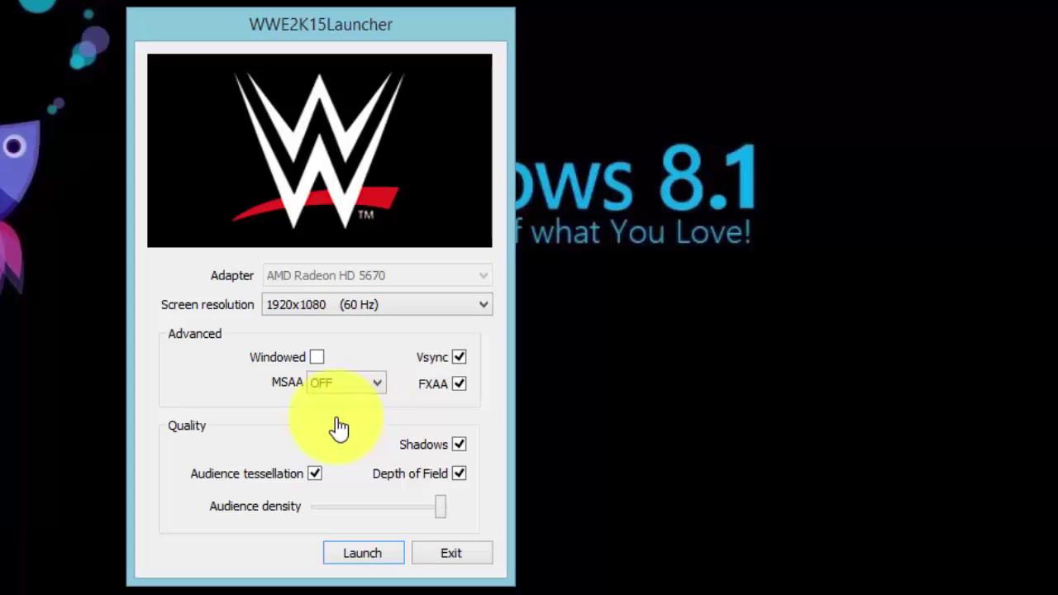
pyautogui.click(373, 560)
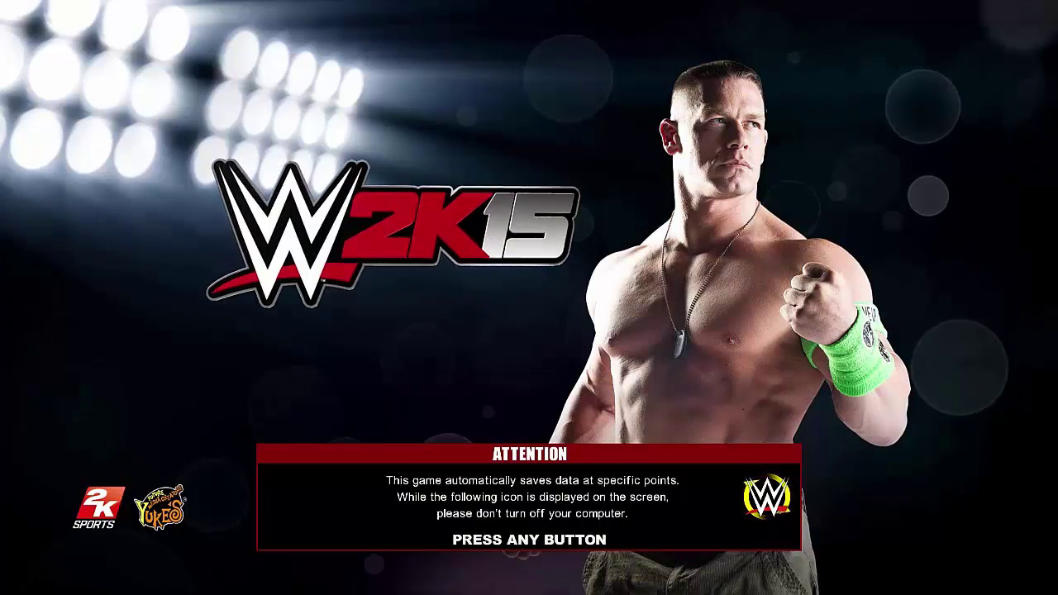
# Pass the autosave notice, view the End User License Agreement and agree to the Online User Agreement
pyautogui.press('Return')
pyautogui.press('Return')
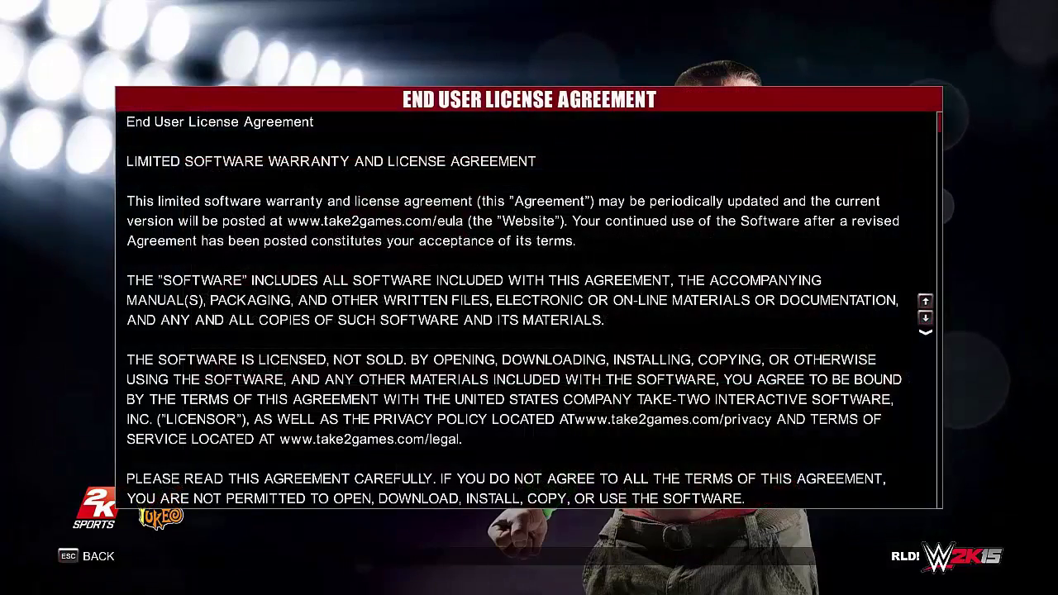
pyautogui.press('Escape')
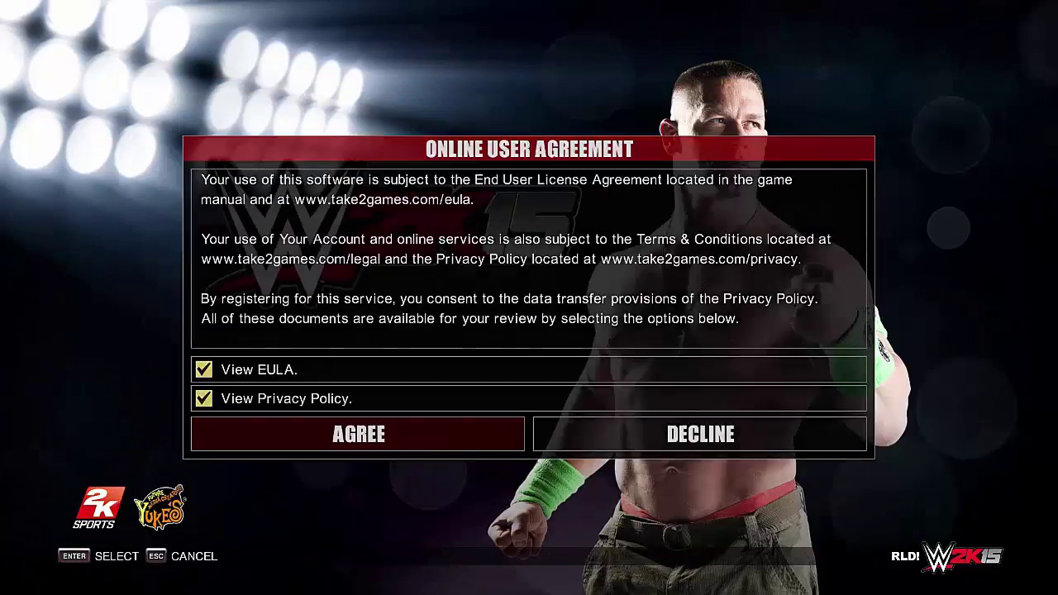
pyautogui.press('Return')
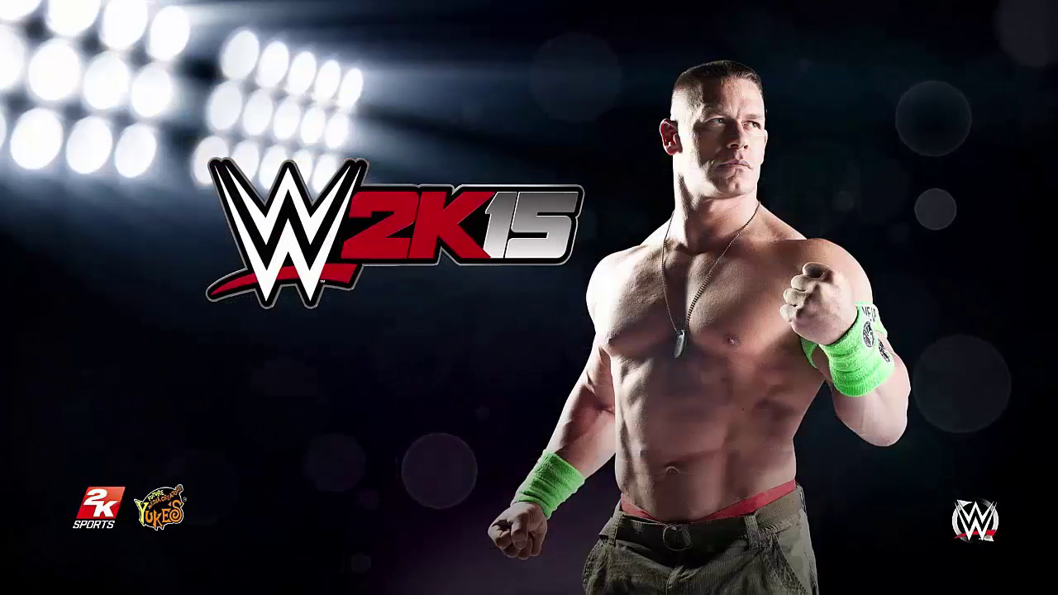
# Look through the main menu entries from MyCareer to Quit Game
pyautogui.press('Right')
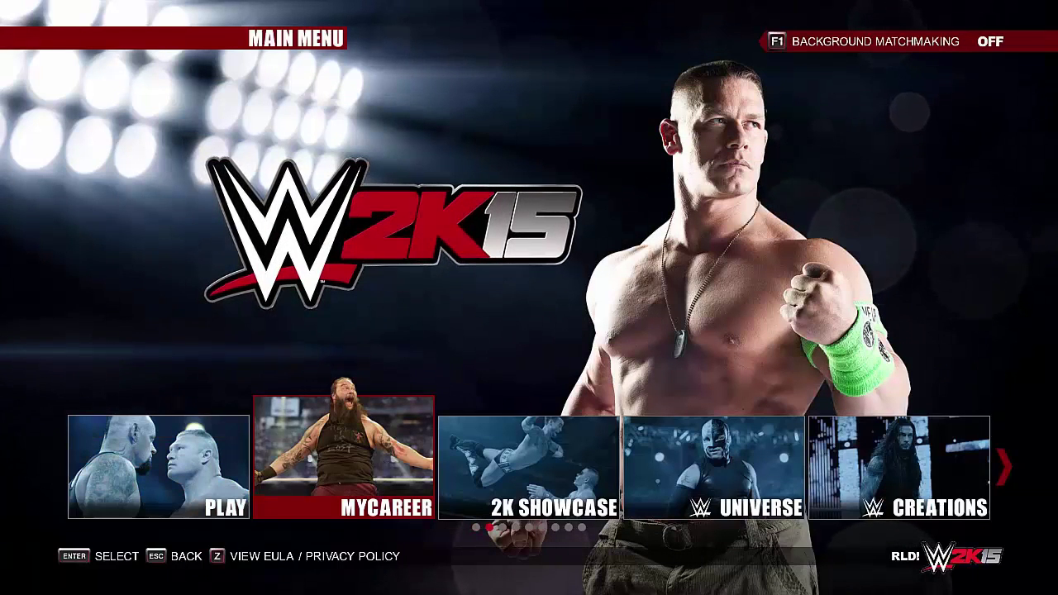
pyautogui.press('Right')
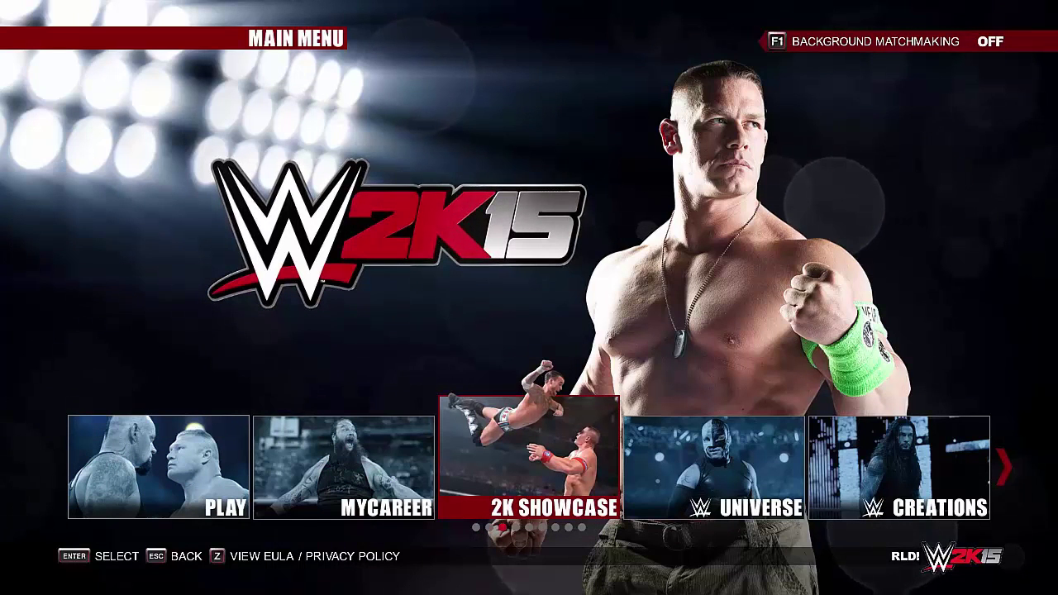
pyautogui.press('Right')
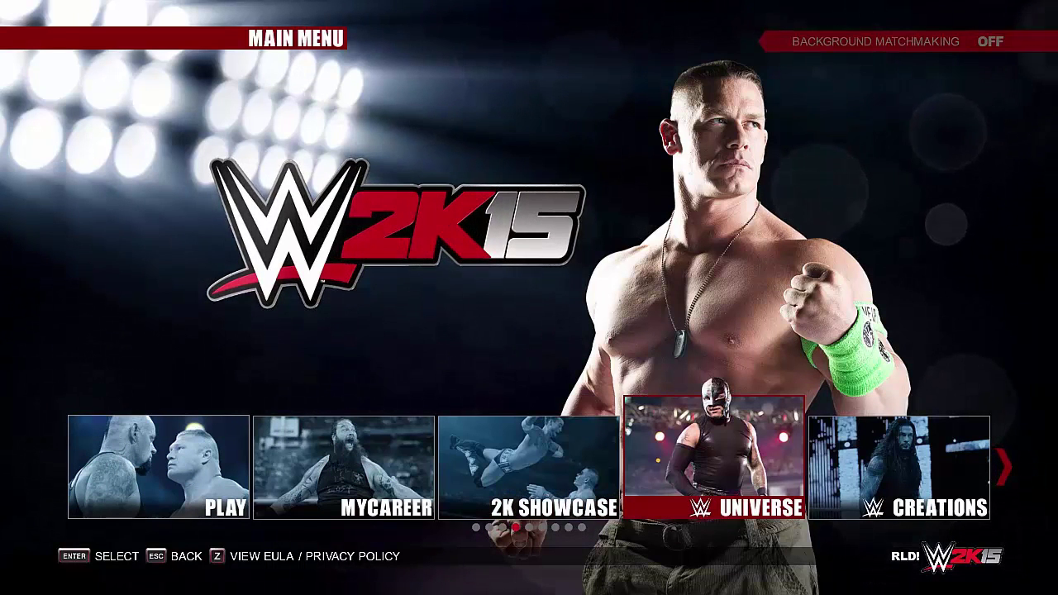
pyautogui.press('Right')
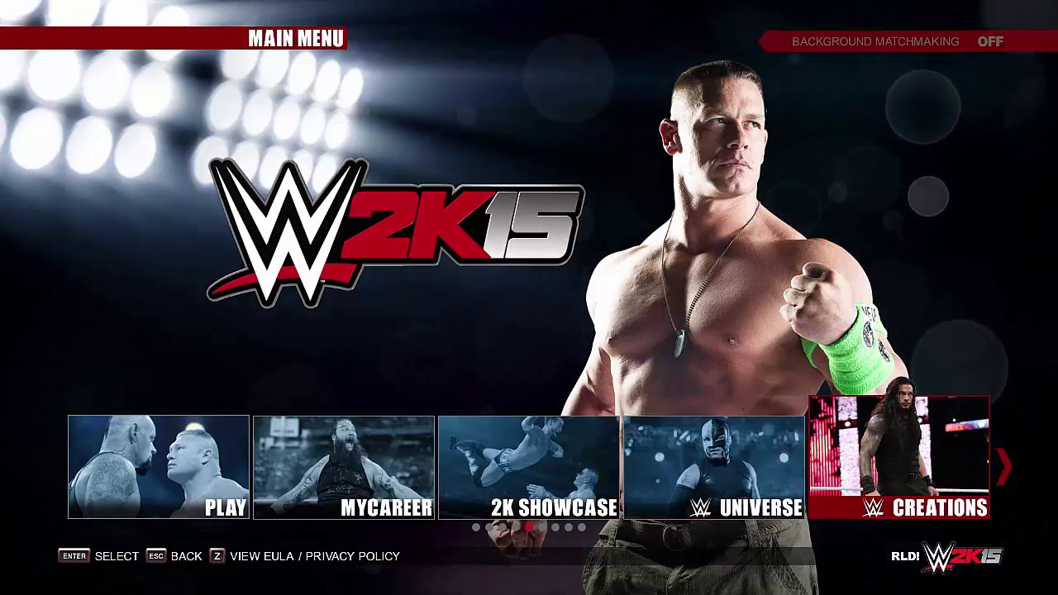
pyautogui.press('Right')
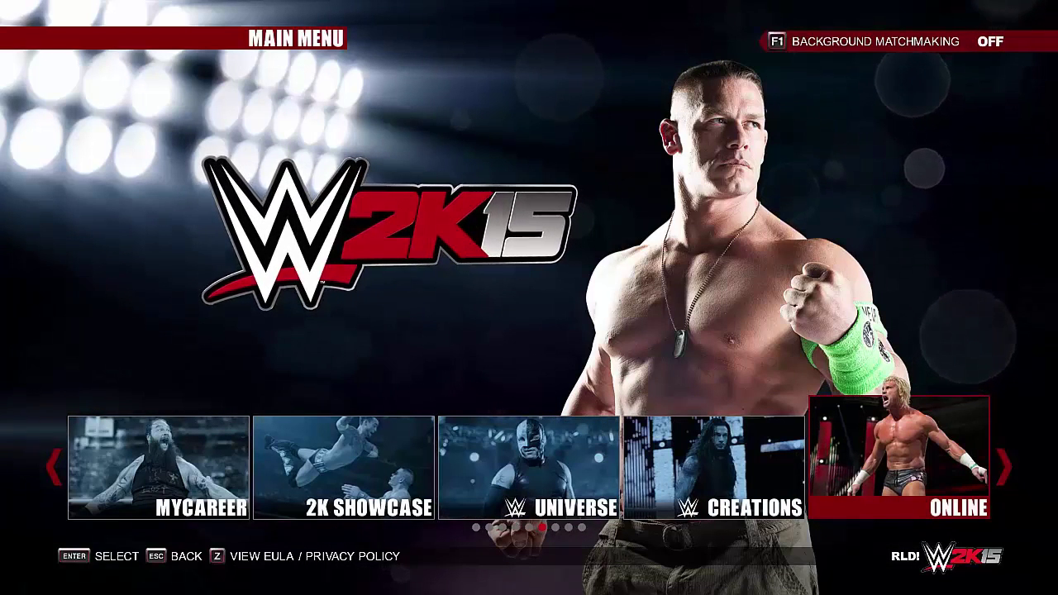
pyautogui.press('Right')
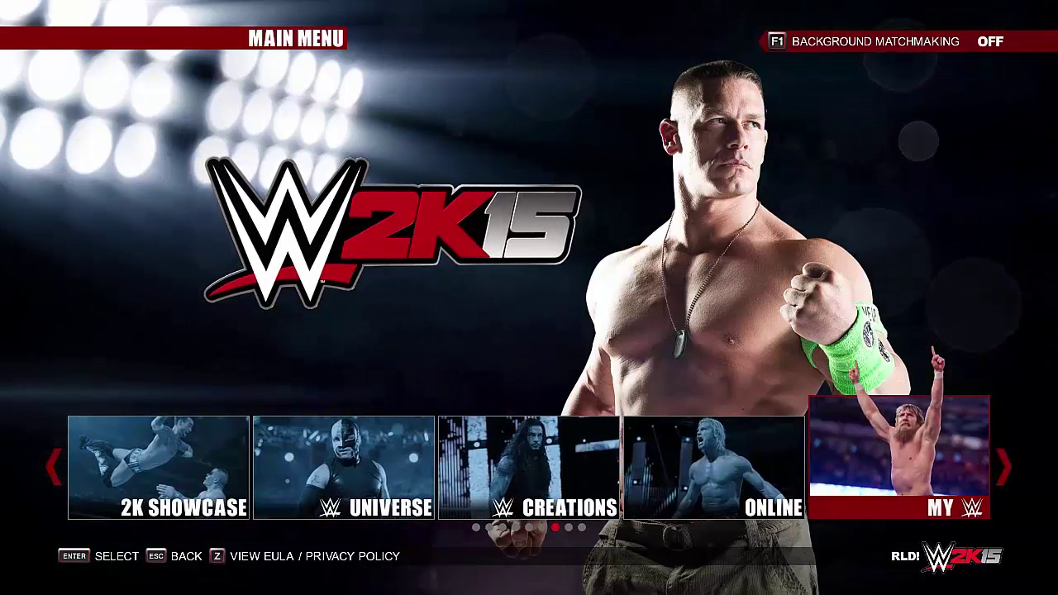
pyautogui.press('Right')
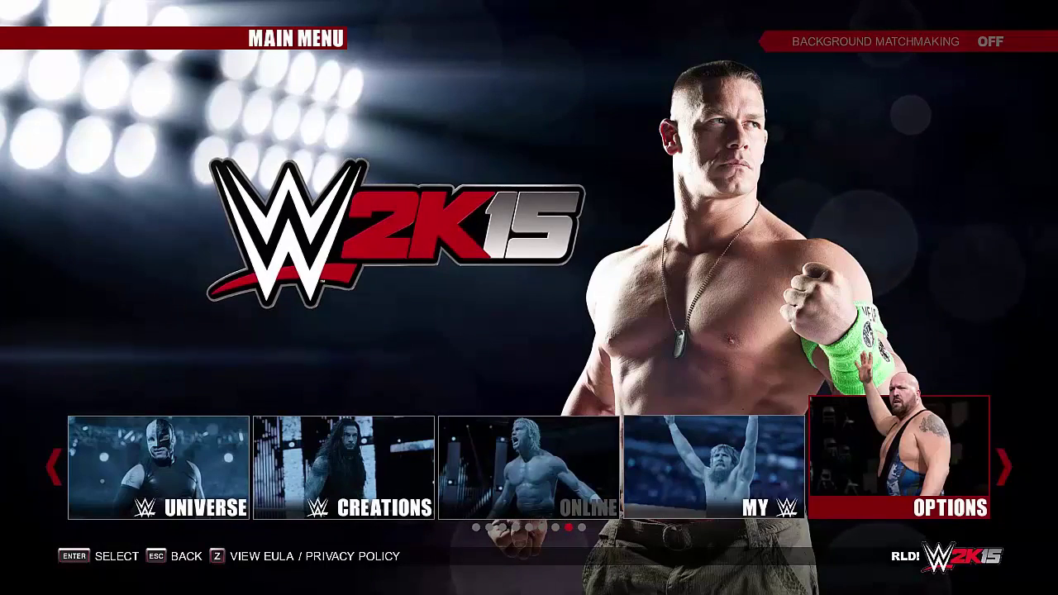
pyautogui.press('Right')
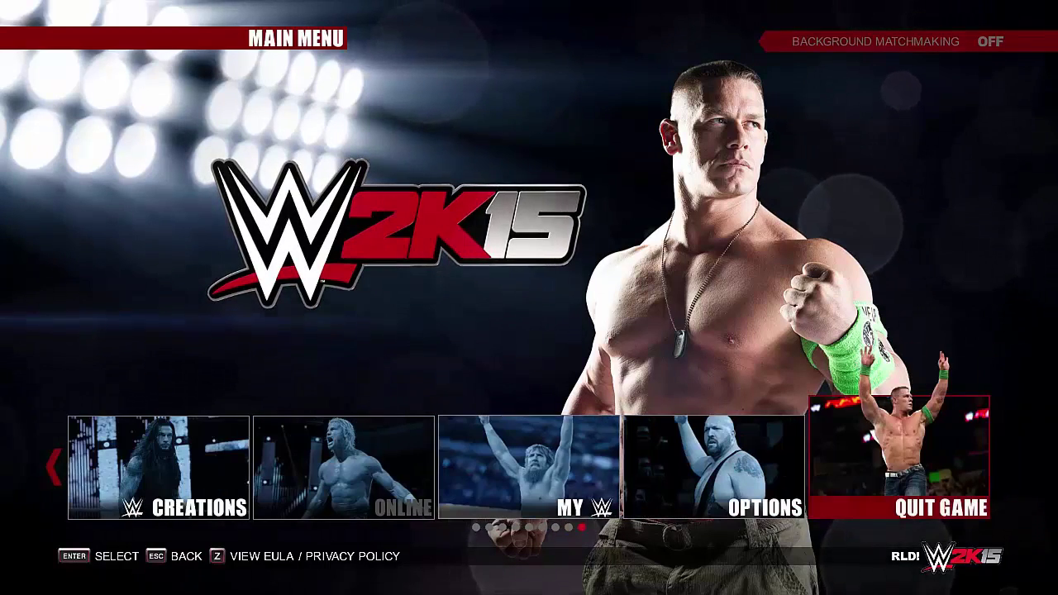
# Open the game's Options and review the Game Balancing sliders without changing them
pyautogui.press('Left')
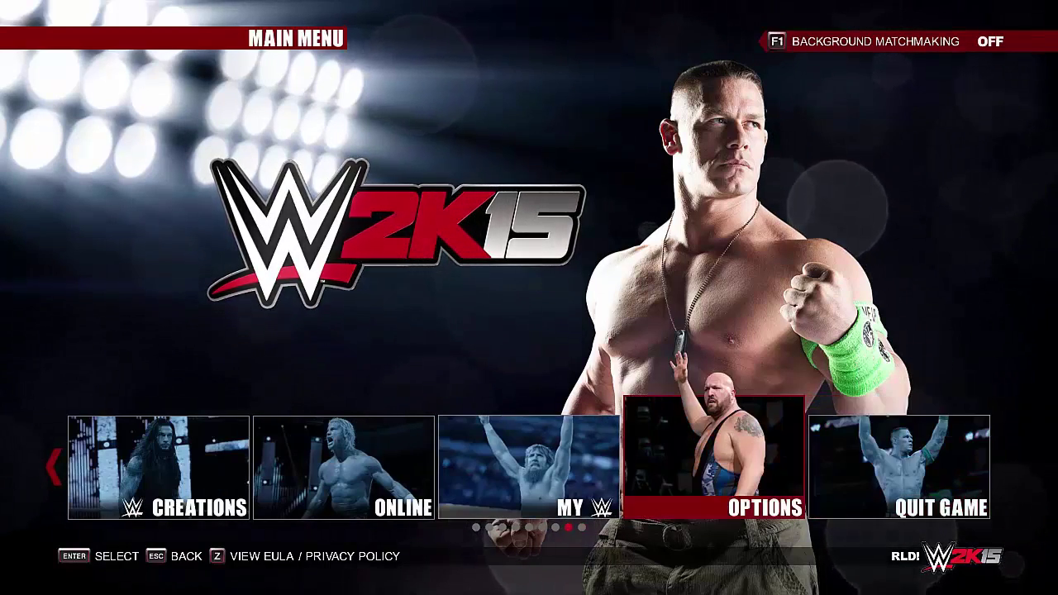
pyautogui.press('Return')
pyautogui.press('Right')
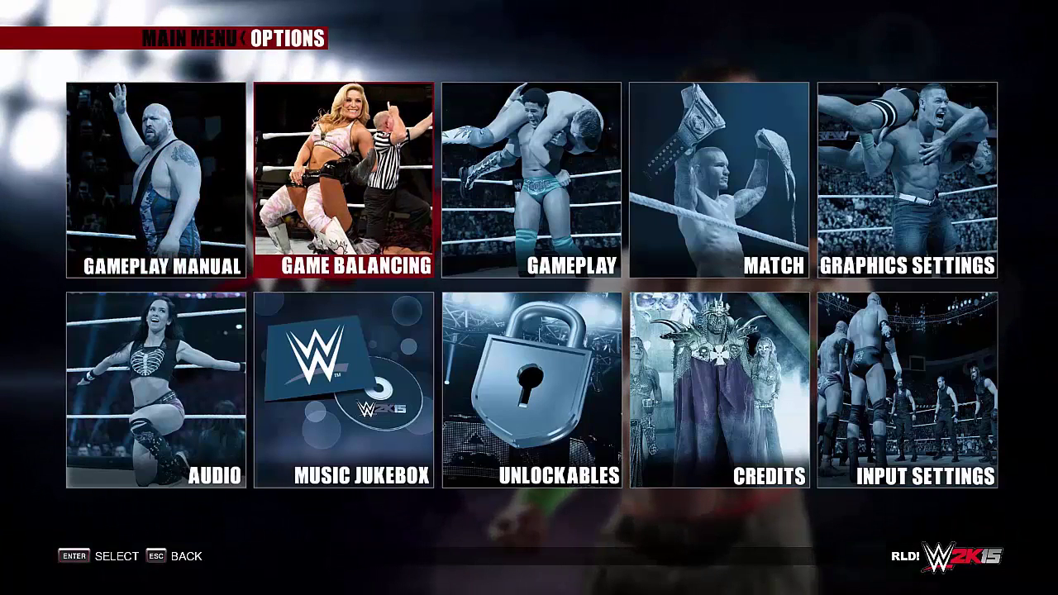
pyautogui.press('Return')
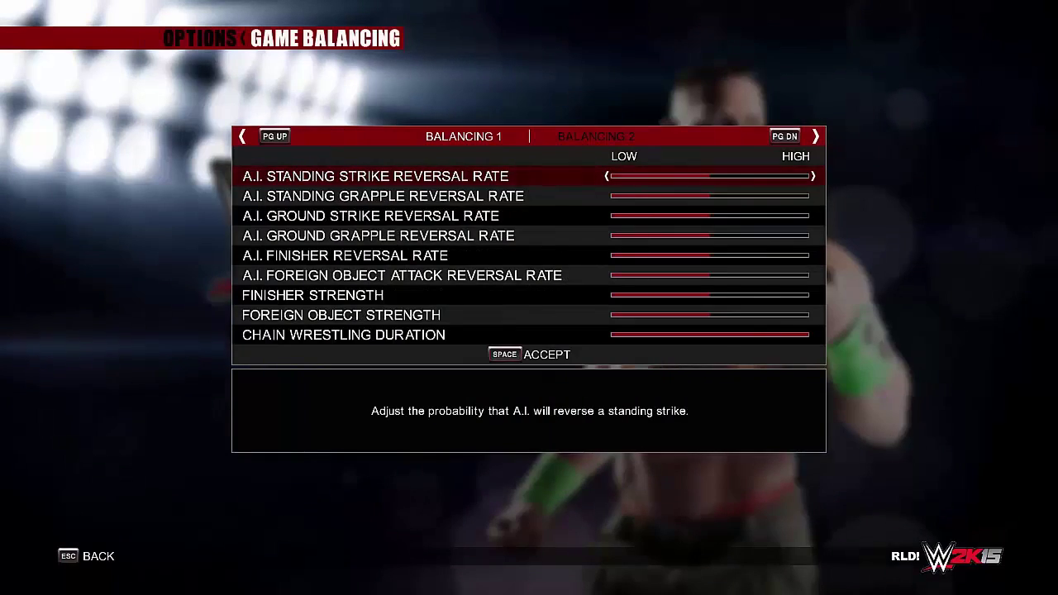
pyautogui.press('Escape')
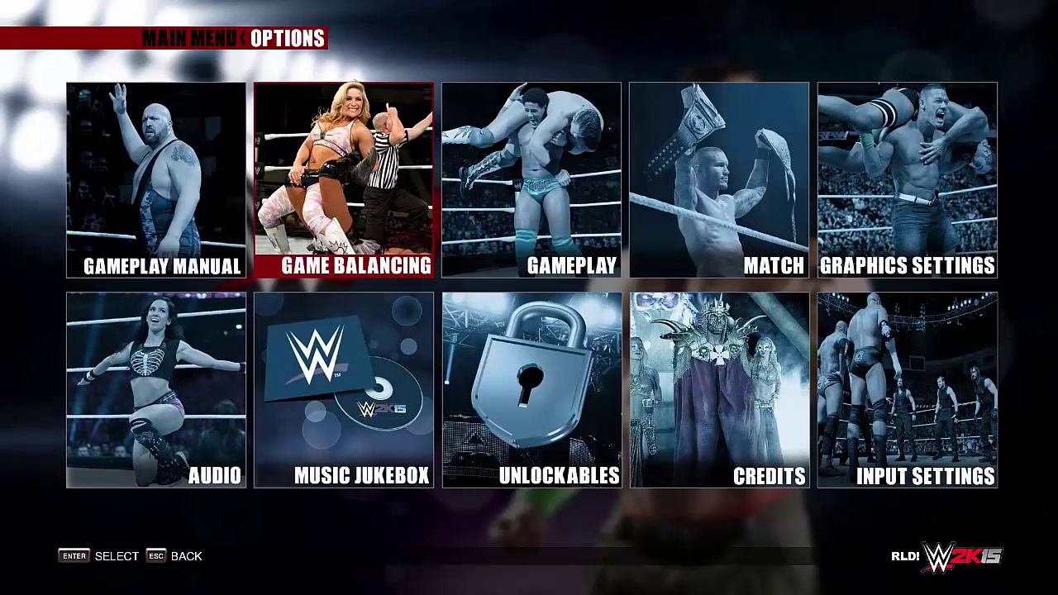
# Review the Gameplay options and the Match options, leaving each page without changes
pyautogui.press('Right')
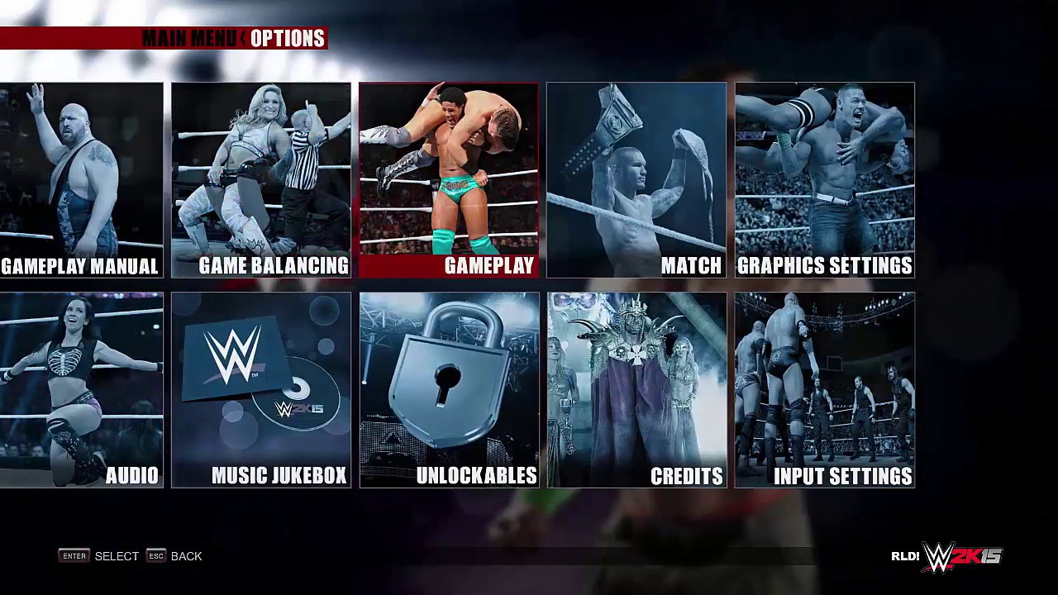
pyautogui.press('Return')
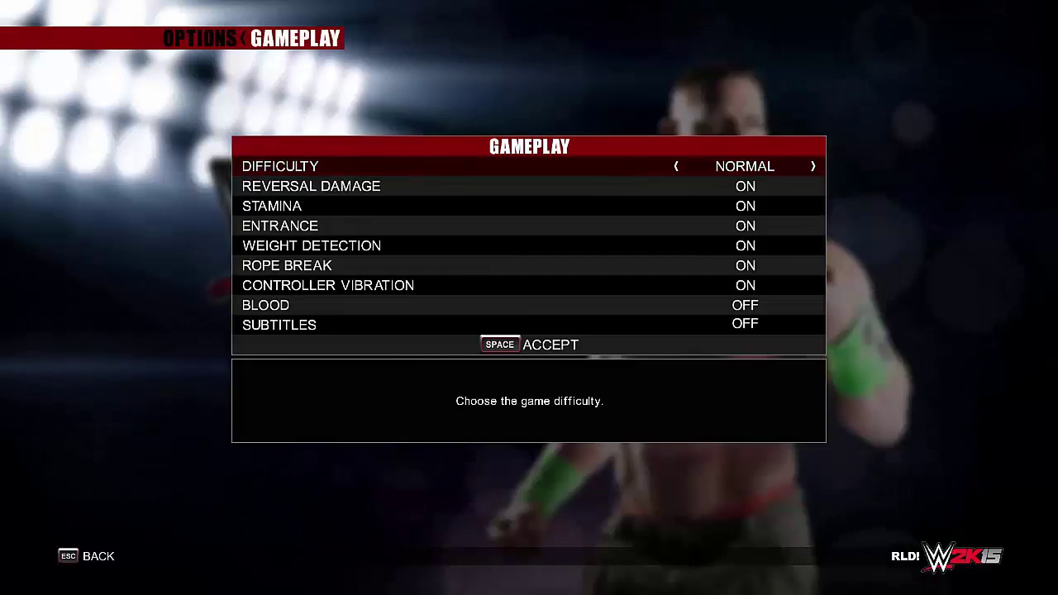
pyautogui.press('Escape')
pyautogui.press('Right')
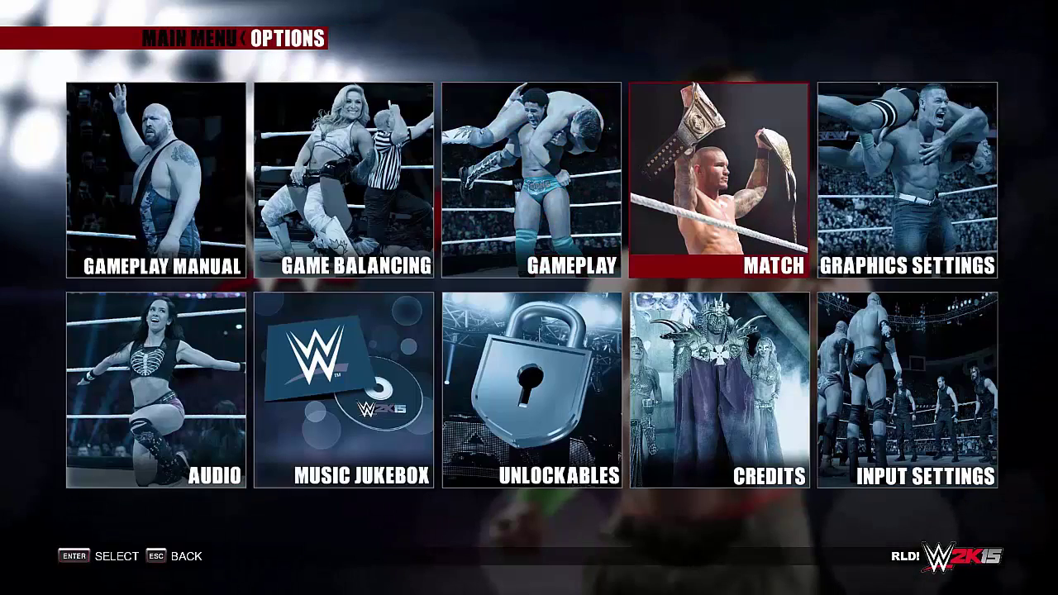
pyautogui.press('Return')
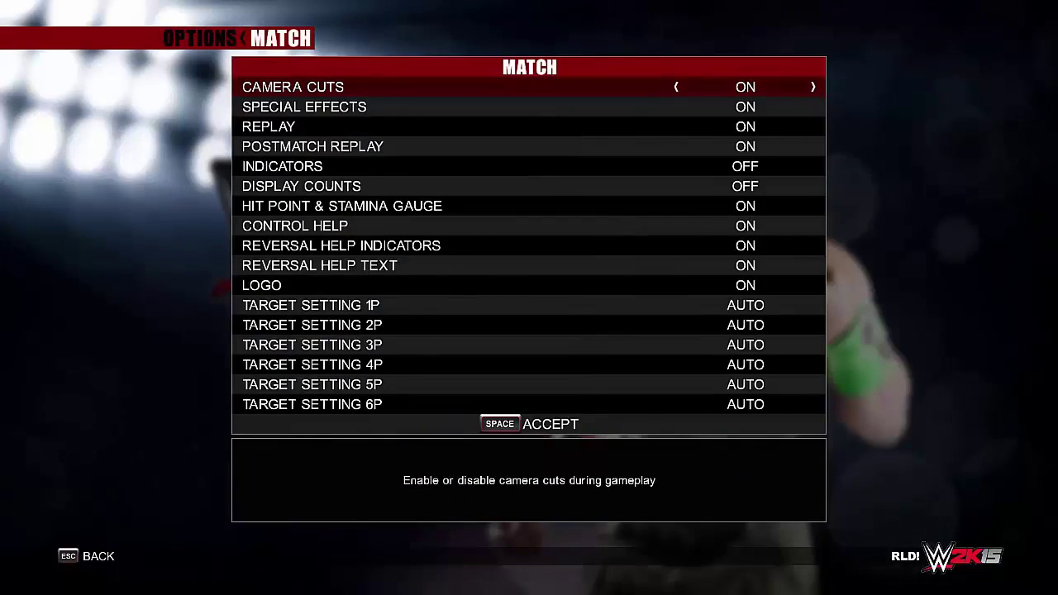
pyautogui.press('Escape')
# Review the Graphics Settings and the Audio volume settings, returning to Options without changes
pyautogui.press('Right')
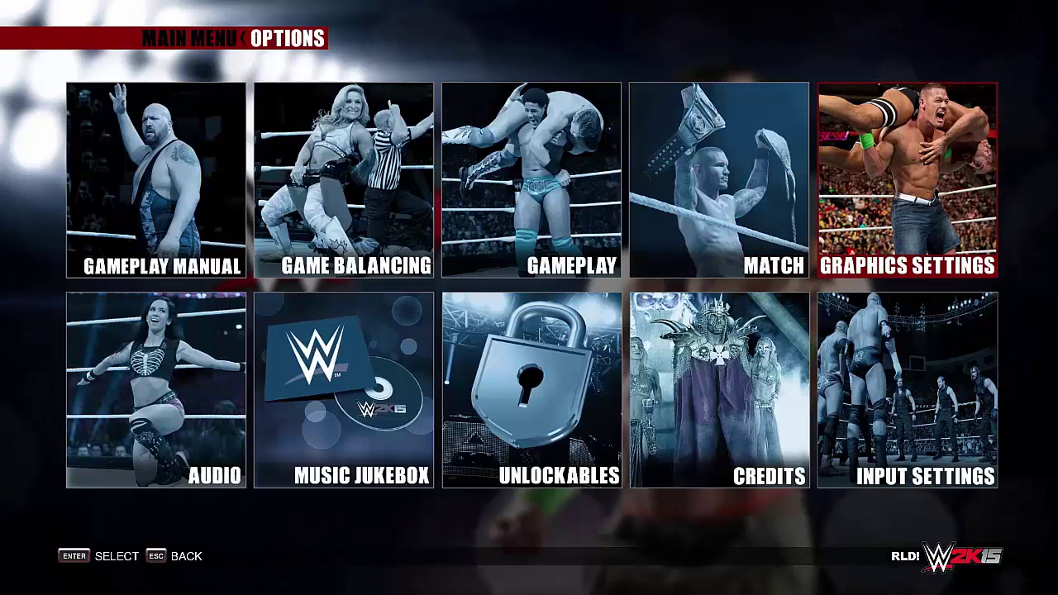
pyautogui.press('Return')
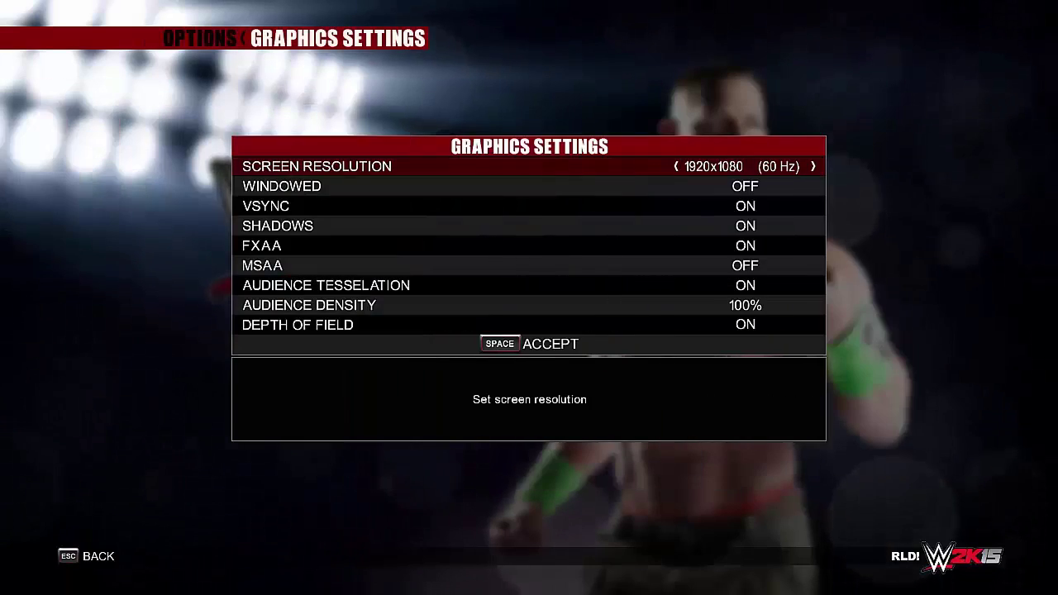
pyautogui.press('Escape')
pyautogui.press('Right')
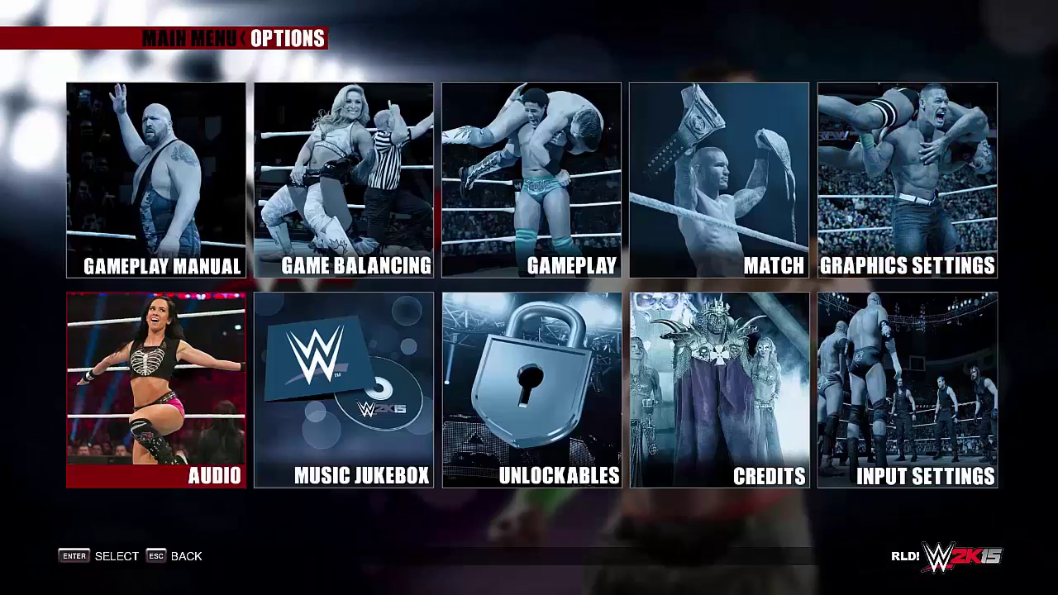
pyautogui.press('Return')
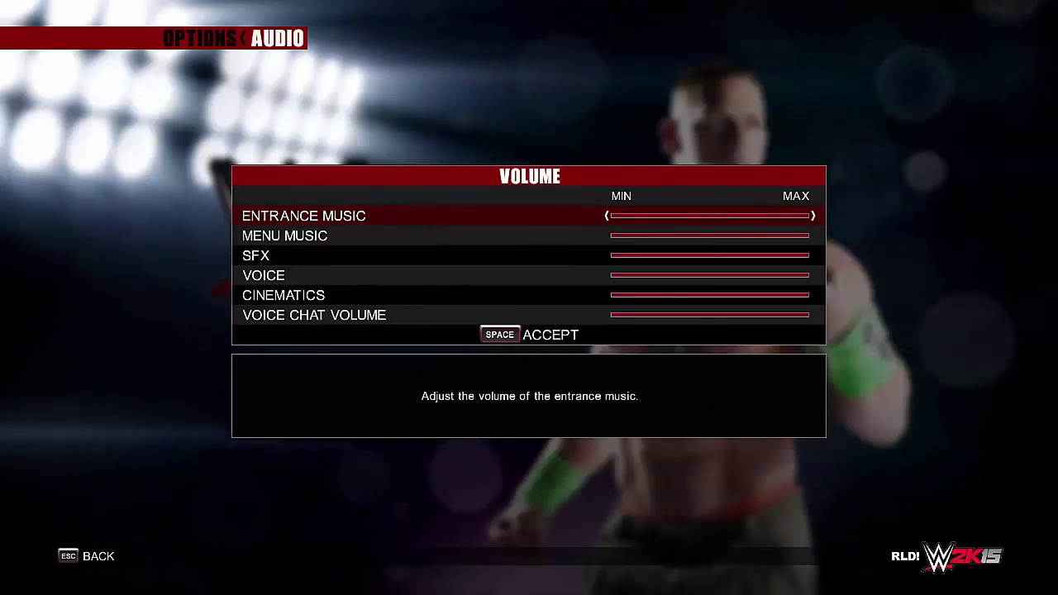
pyautogui.press('Escape')
# Open the Music Jukebox from Options
pyautogui.press('Right')
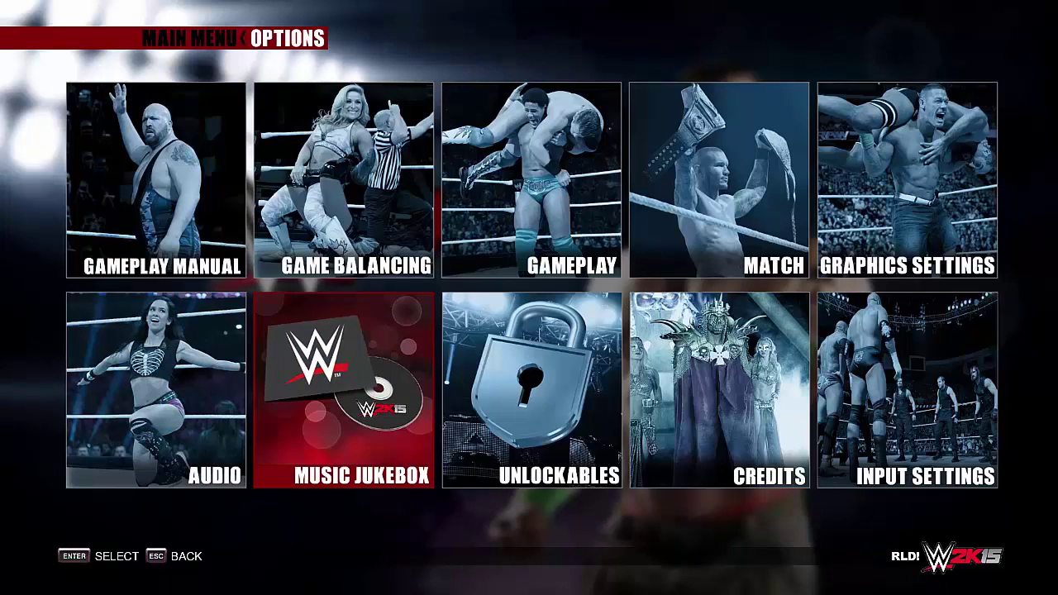
pyautogui.press('Return')
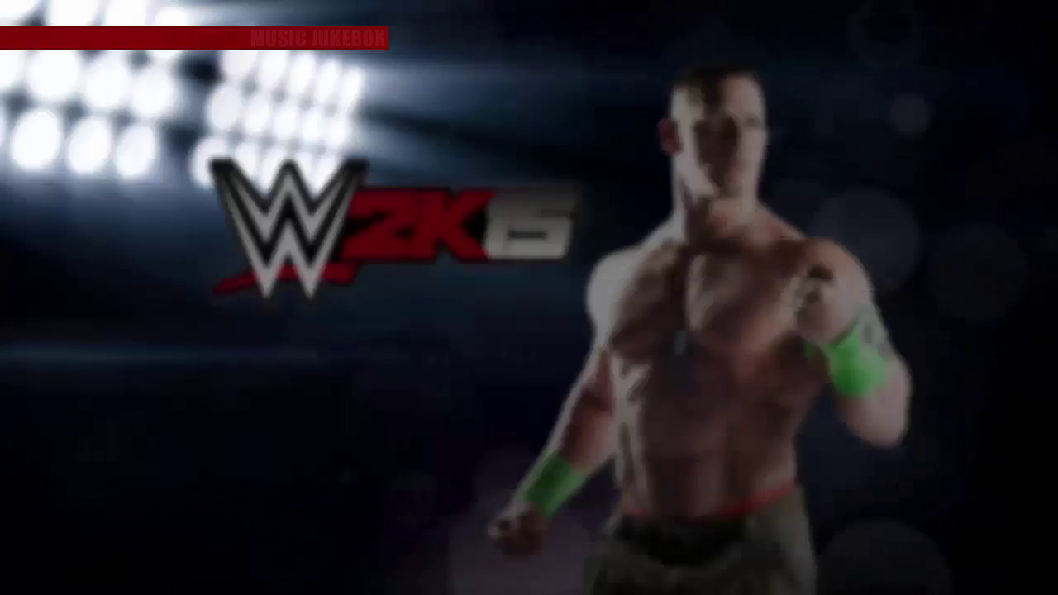